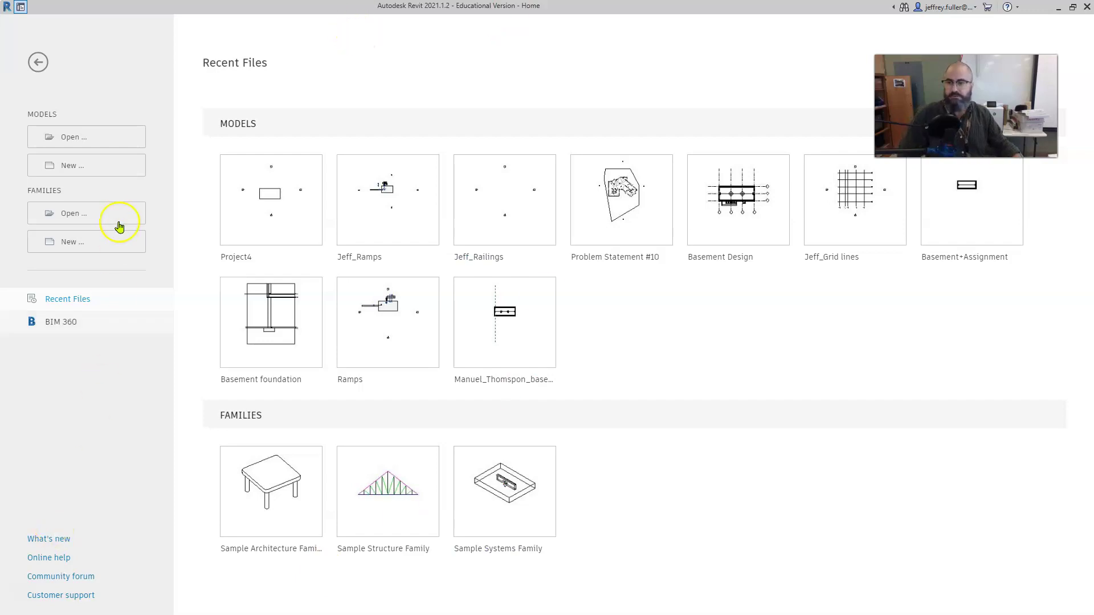
# - Create a new project from the Imperial-Architectural Template
pyautogui.click(99, 167)
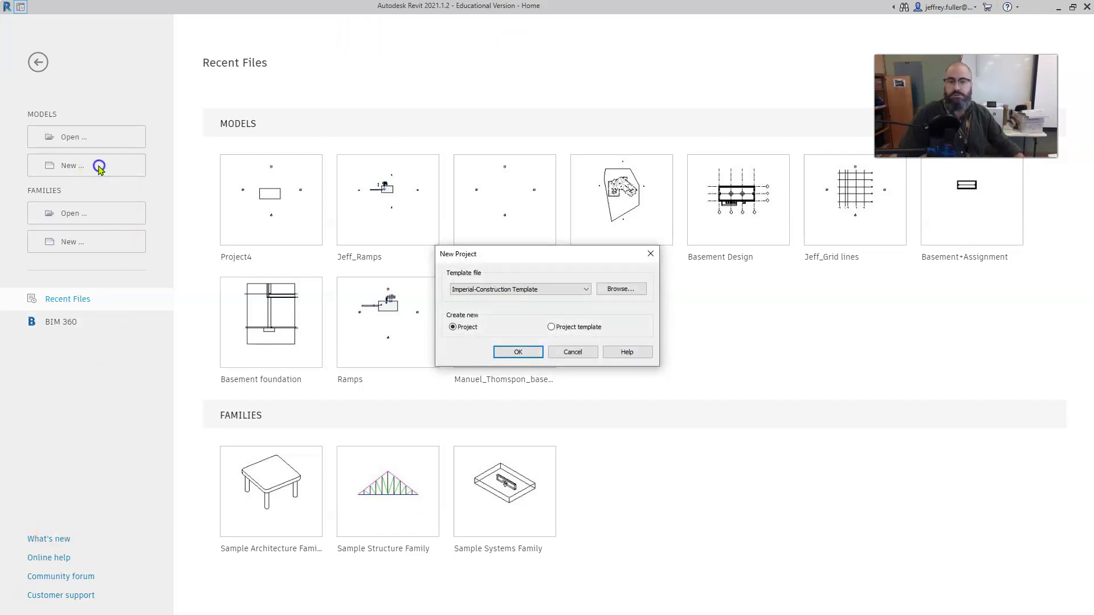
pyautogui.click(579, 290)
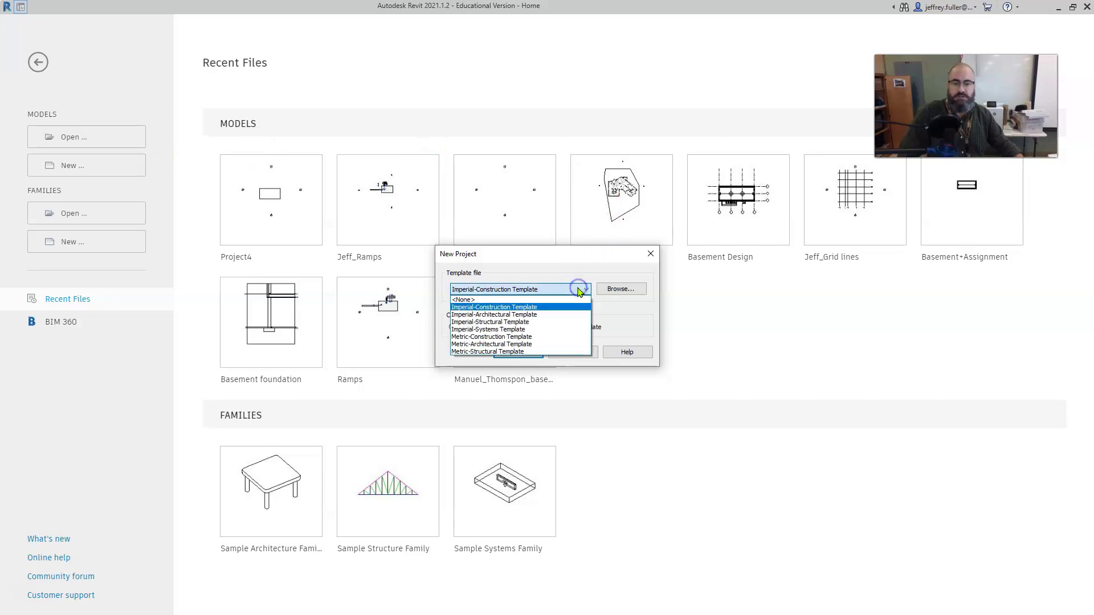
pyautogui.click(524, 315)
pyautogui.click(525, 352)
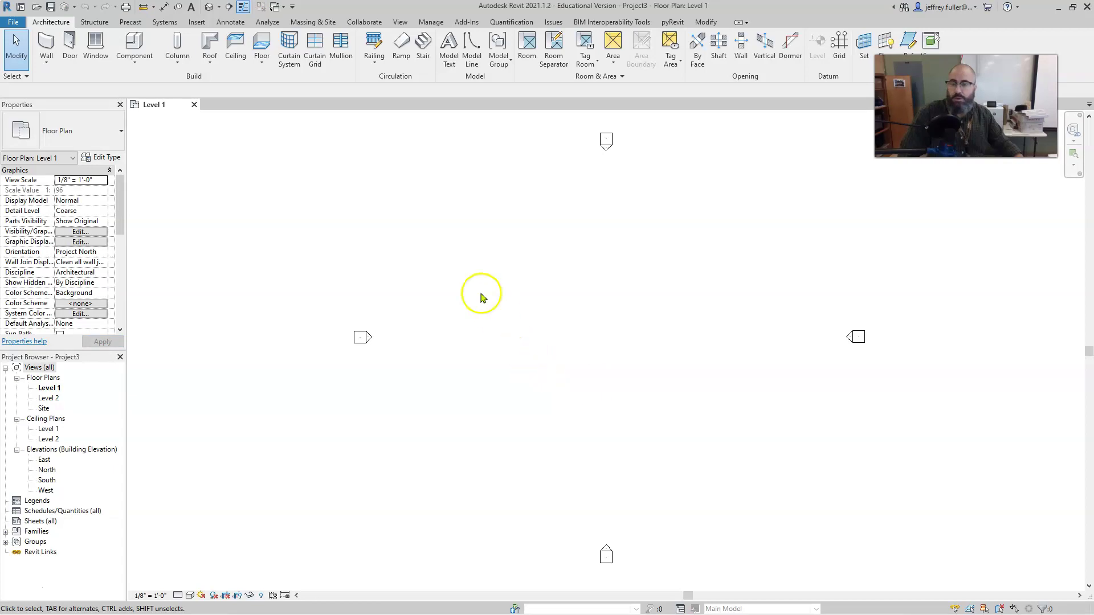
# - Create a rectangular Generic - 12" floor of about 50' by 30' on Level 1, centred between the elevation markers
pyautogui.click(259, 46)
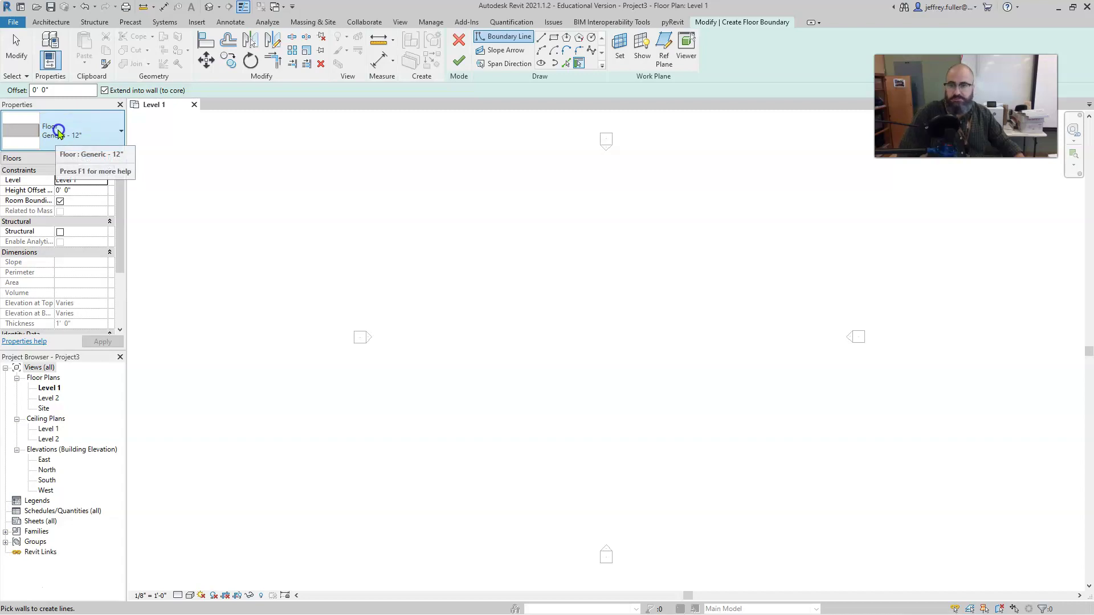
pyautogui.click(543, 39)
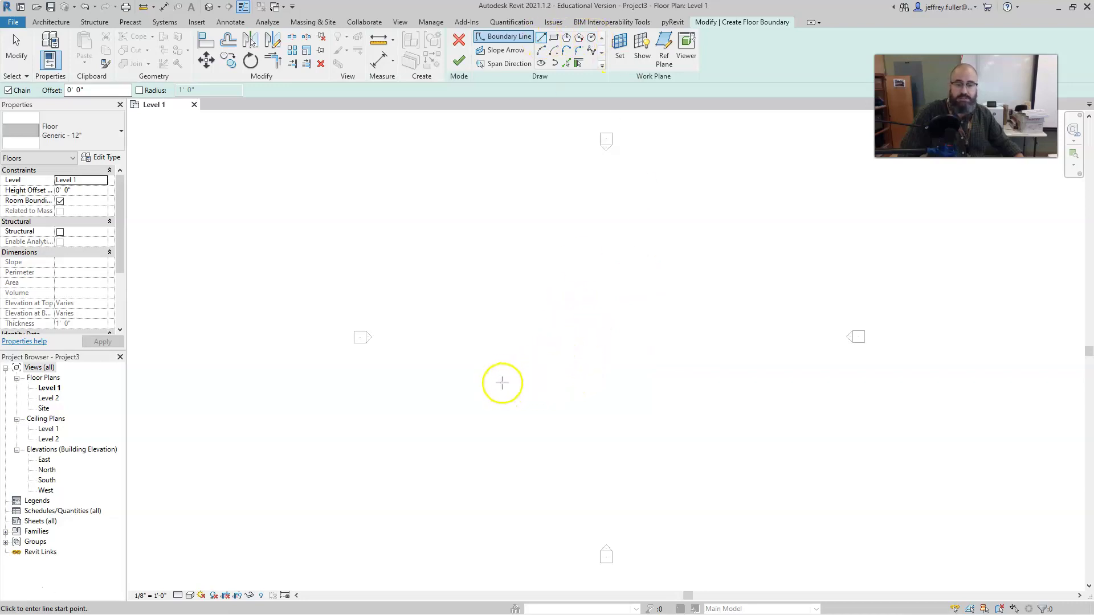
pyautogui.click(497, 320)
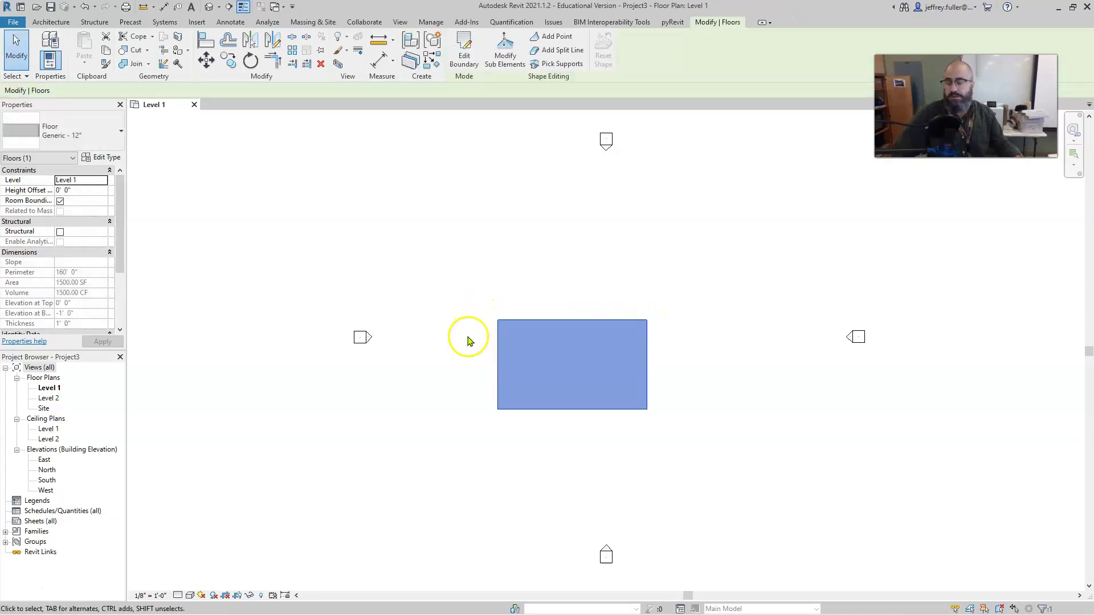
pyautogui.click(415, 404)
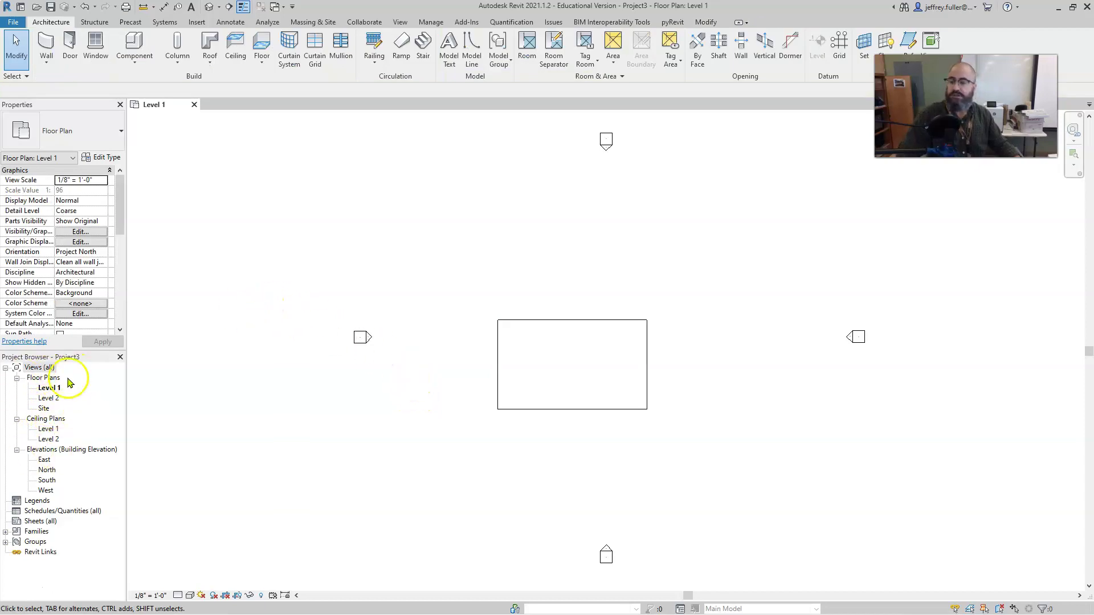
# - Open the Site floor plan and start a new toposurface
pyautogui.doubleClick(44, 408)
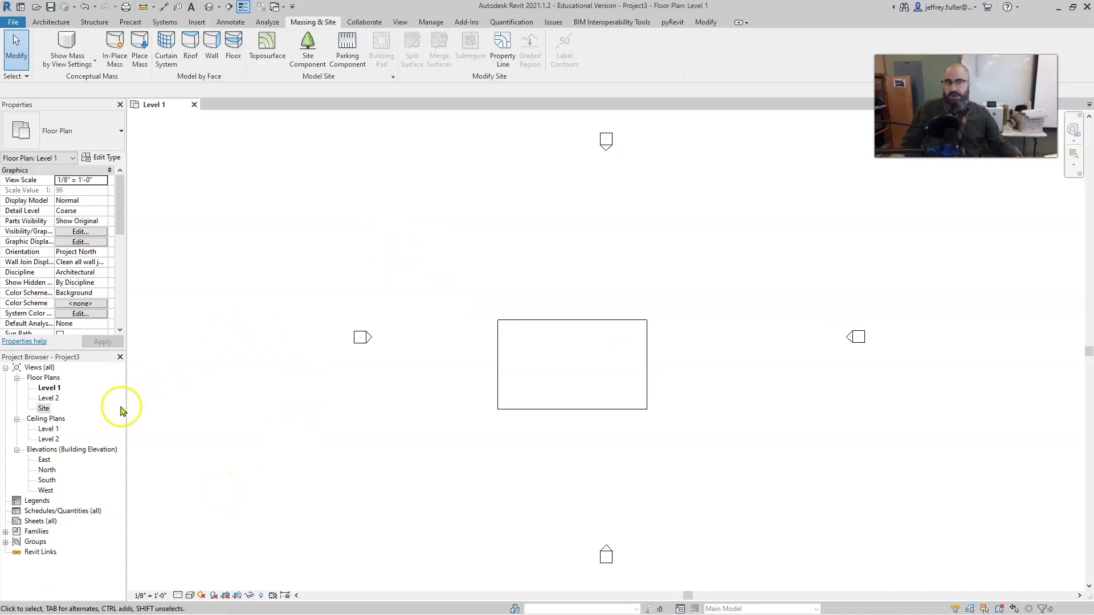
pyautogui.click(44, 408)
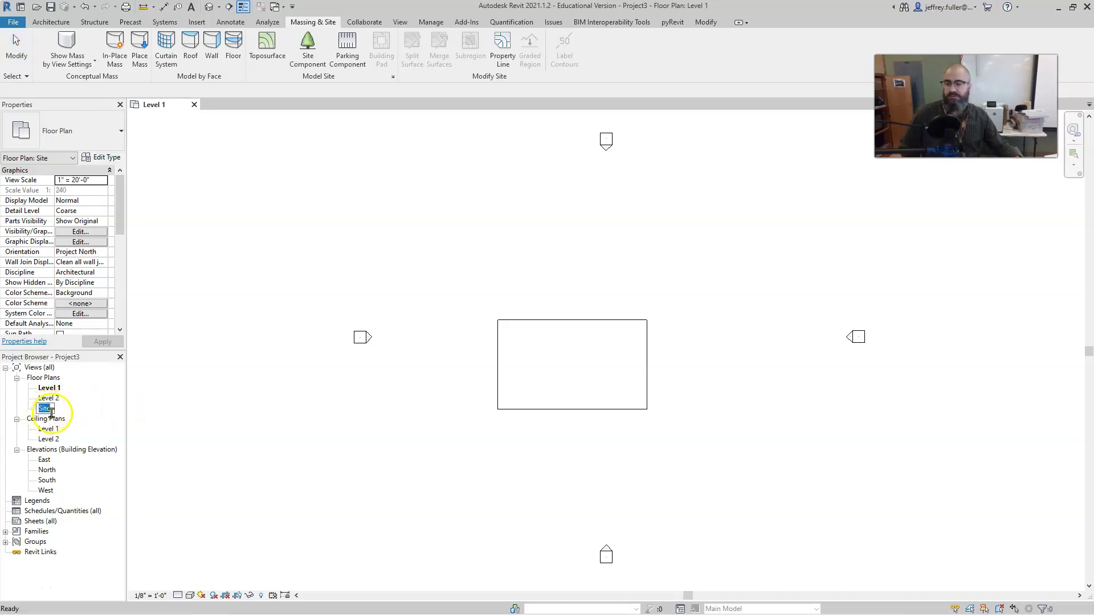
pyautogui.doubleClick(44, 409)
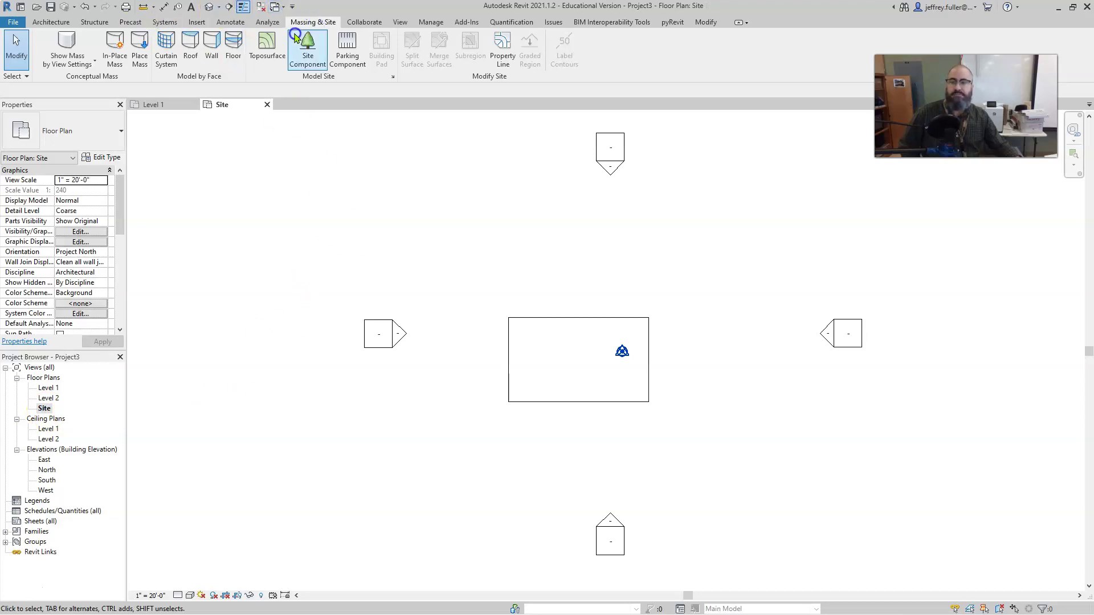
pyautogui.click(268, 44)
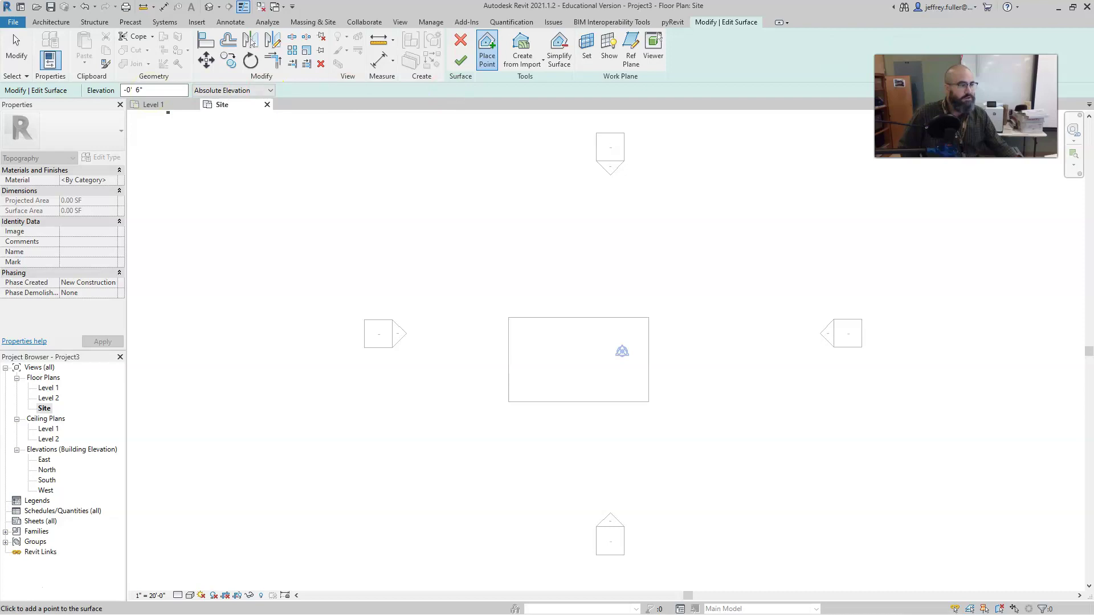
# - Switch to the browser and read section R404.1.6 Height Above Finished Grade in the UpCodes residential code, then return to Revit
pyautogui.moveTo(908, 29); pyautogui.dragTo(495, 63)
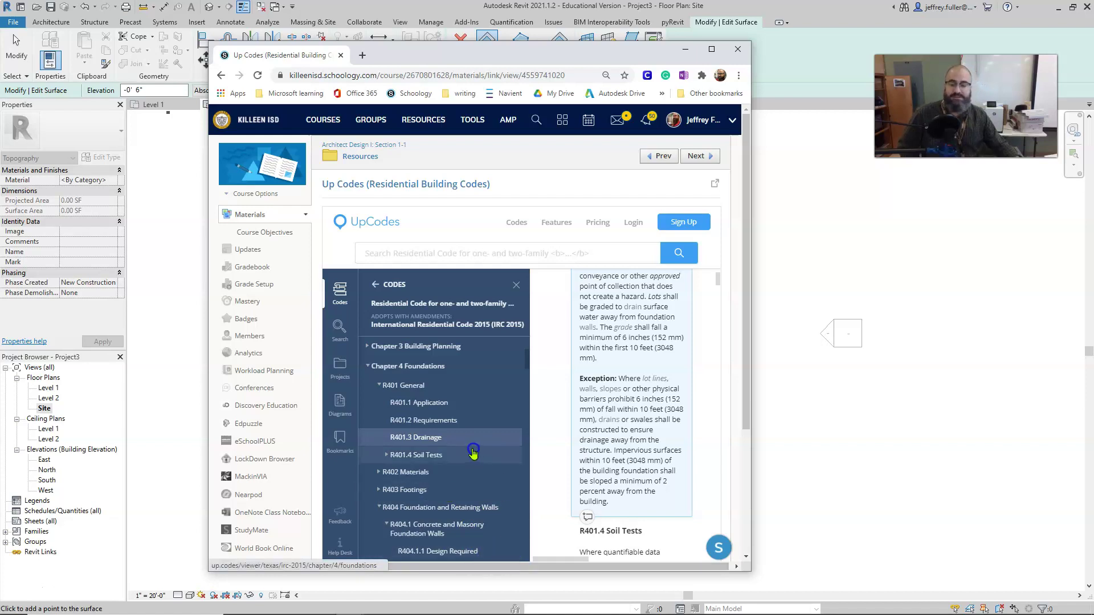
pyautogui.scroll(-2, 472, 452)
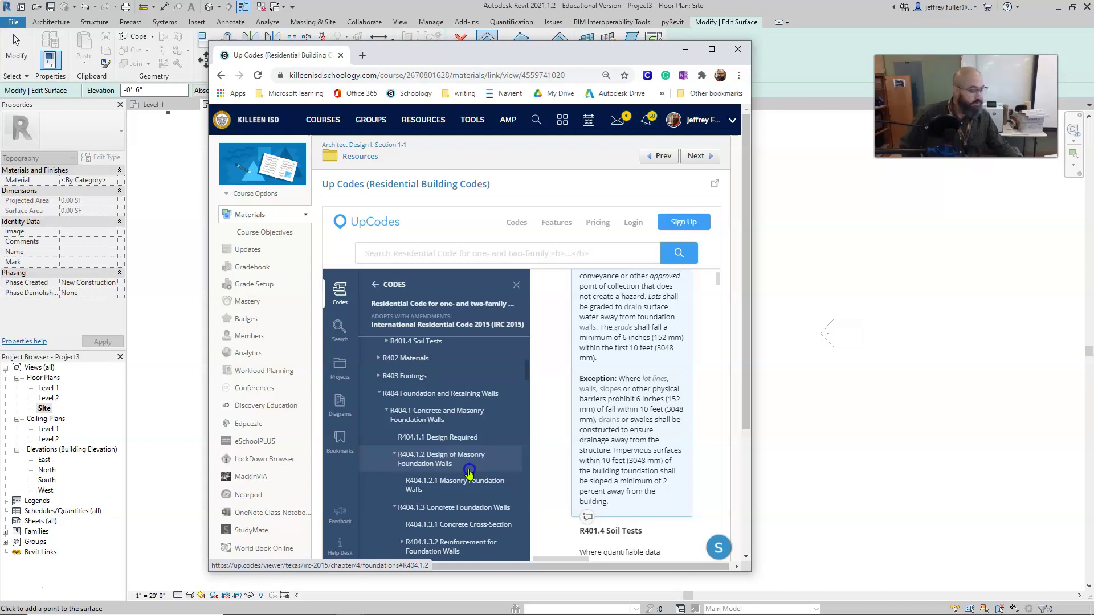
pyautogui.scroll(-2, 461, 473)
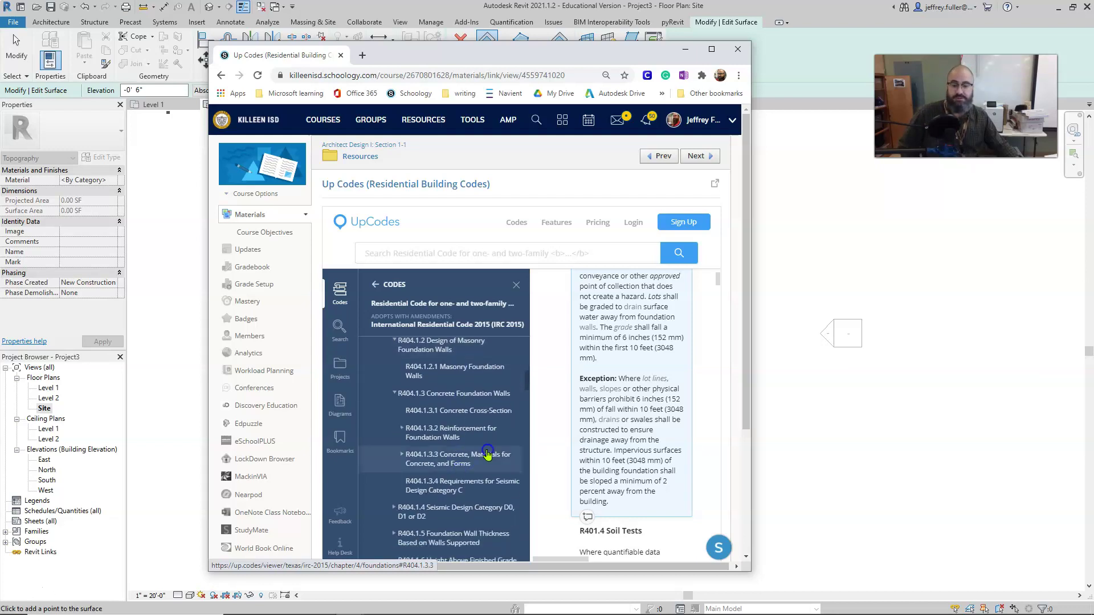
pyautogui.scroll(-4, 453, 495)
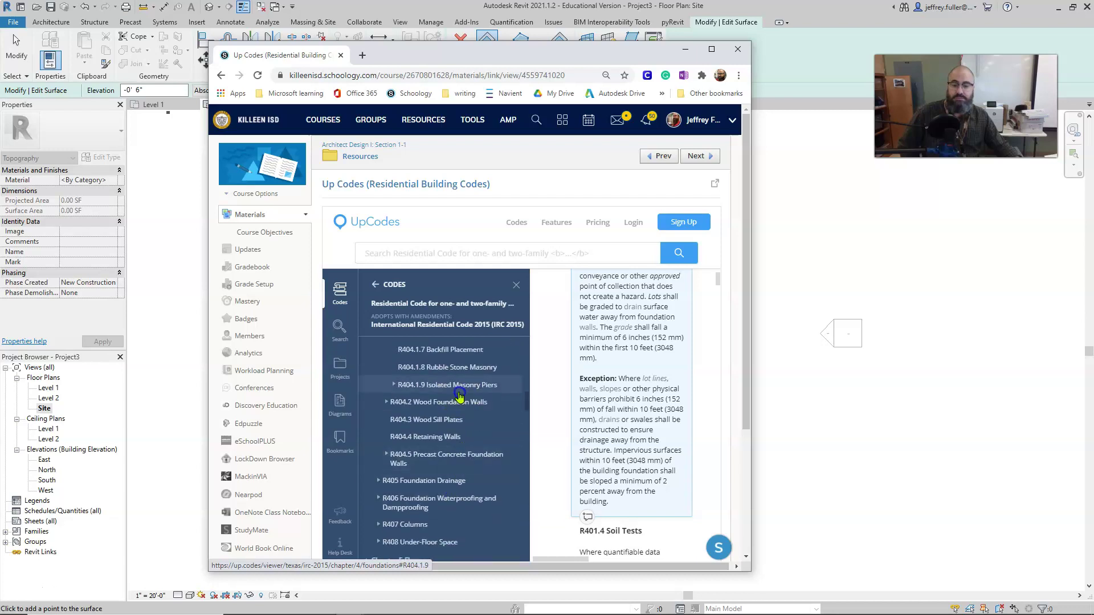
pyautogui.scroll(1, 414, 401)
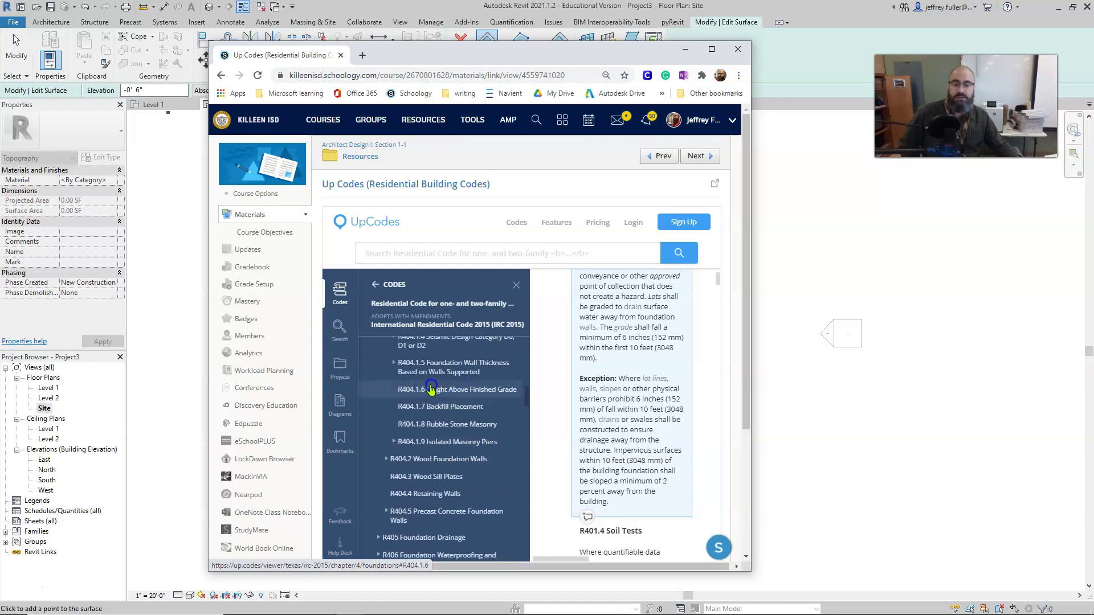
pyautogui.click(447, 391)
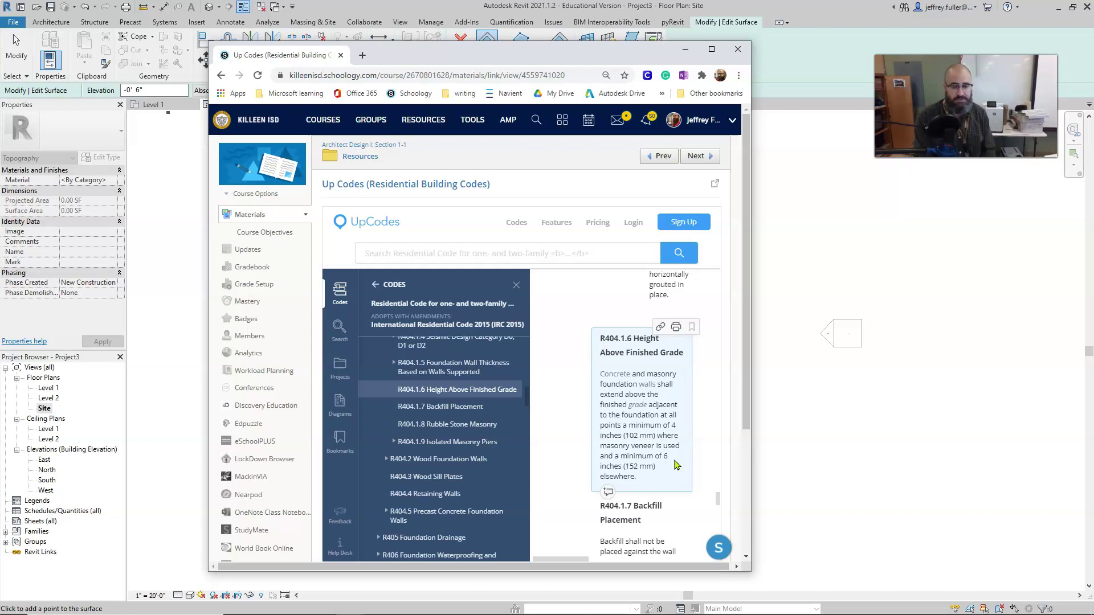
pyautogui.moveTo(367, 49); pyautogui.dragTo(1091, 45)
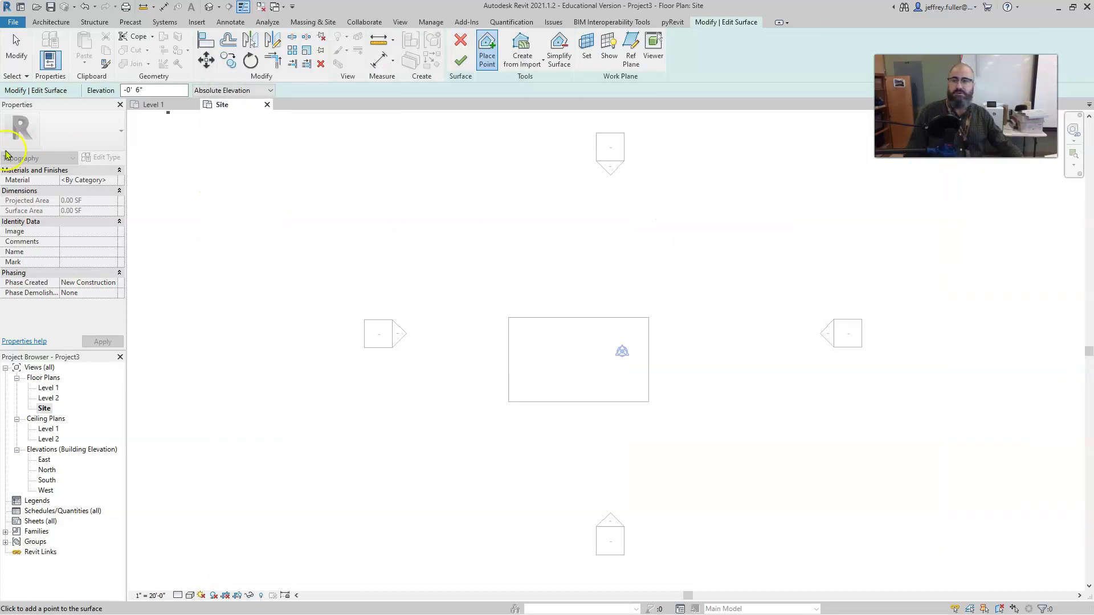
# - Place four toposurface points at an absolute elevation of -0' 6", one just outside each corner of the floor
pyautogui.doubleClick(139, 90)
pyautogui.write('6')
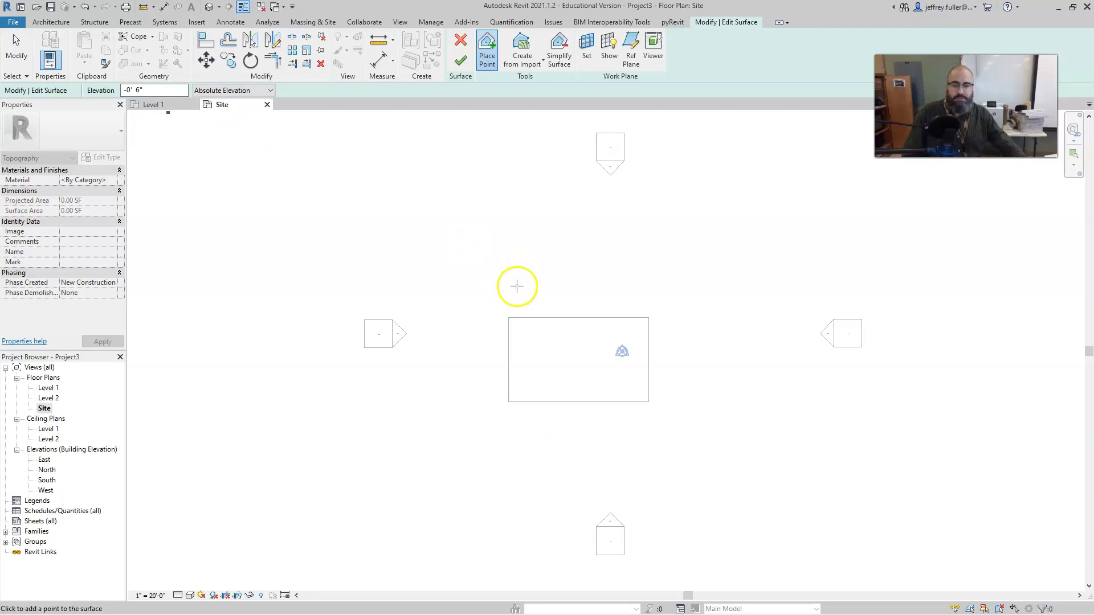
pyautogui.click(503, 312)
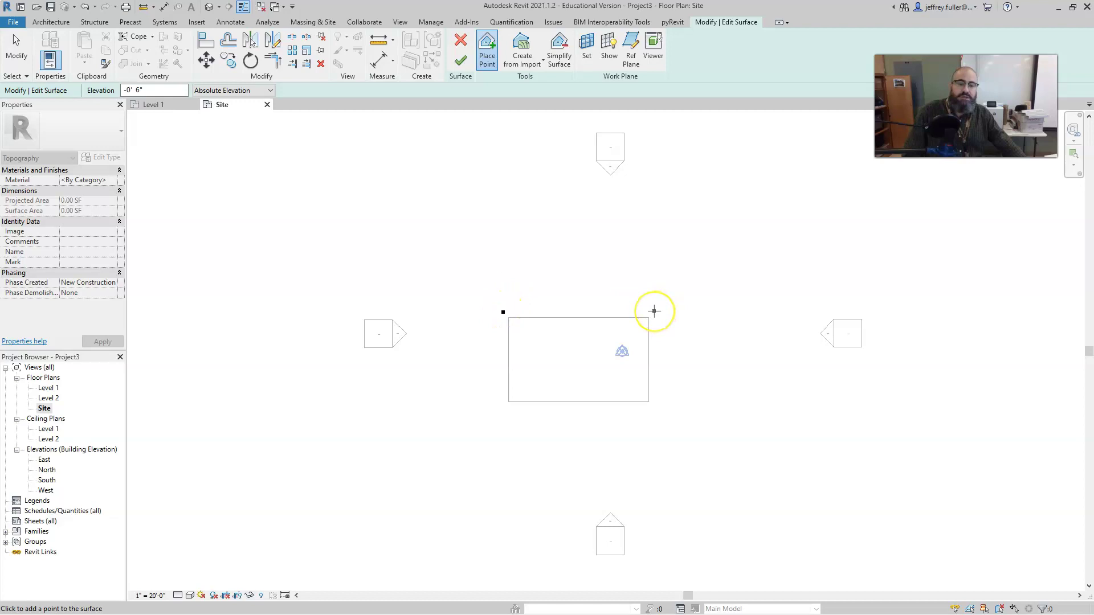
pyautogui.click(654, 311)
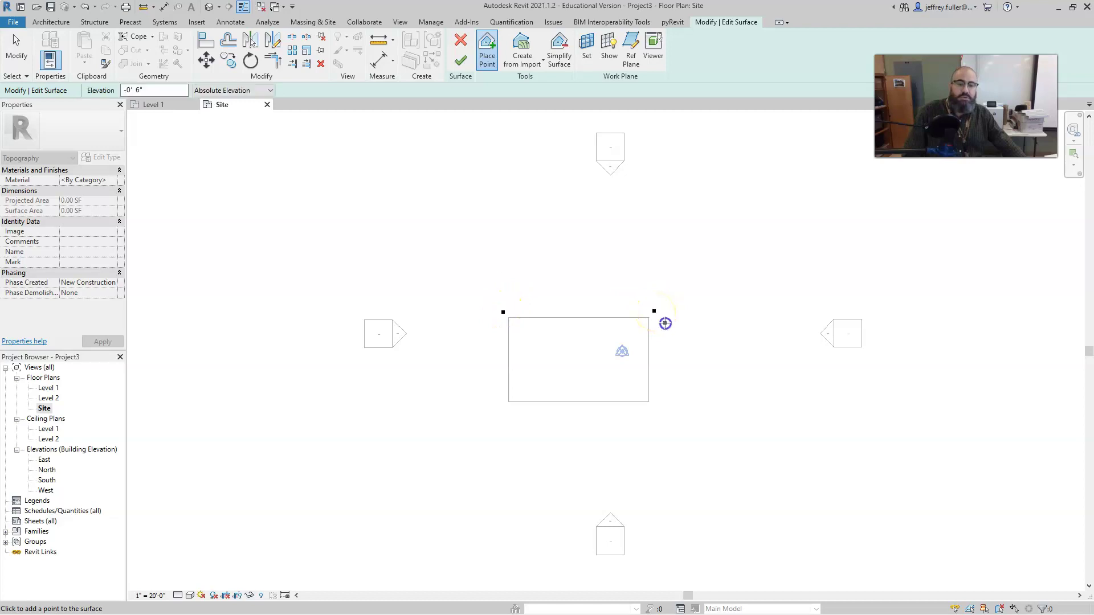
pyautogui.click(658, 407)
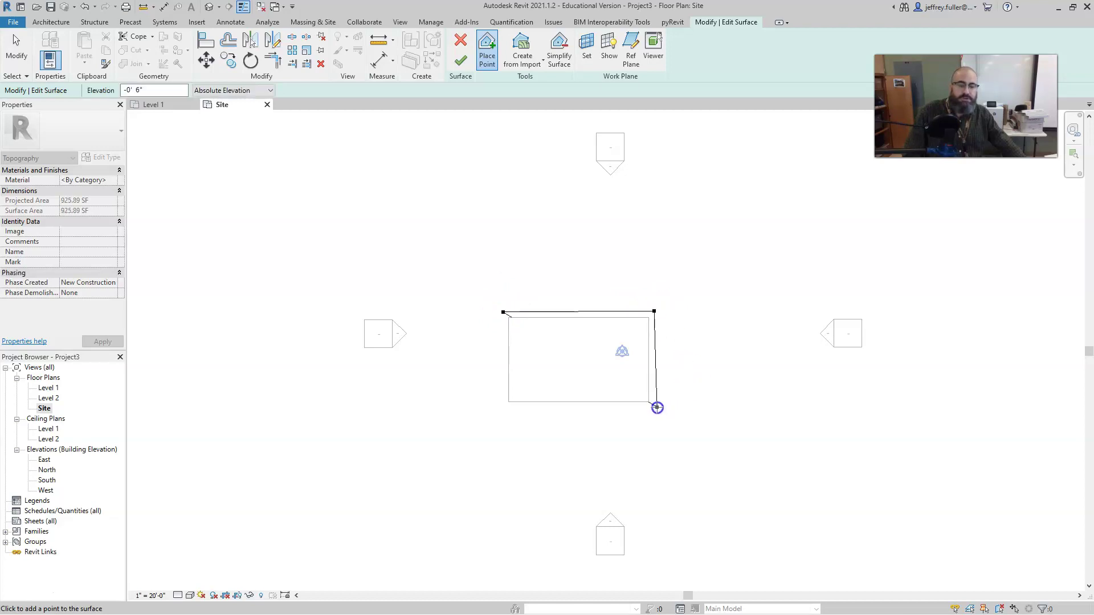
pyautogui.click(502, 408)
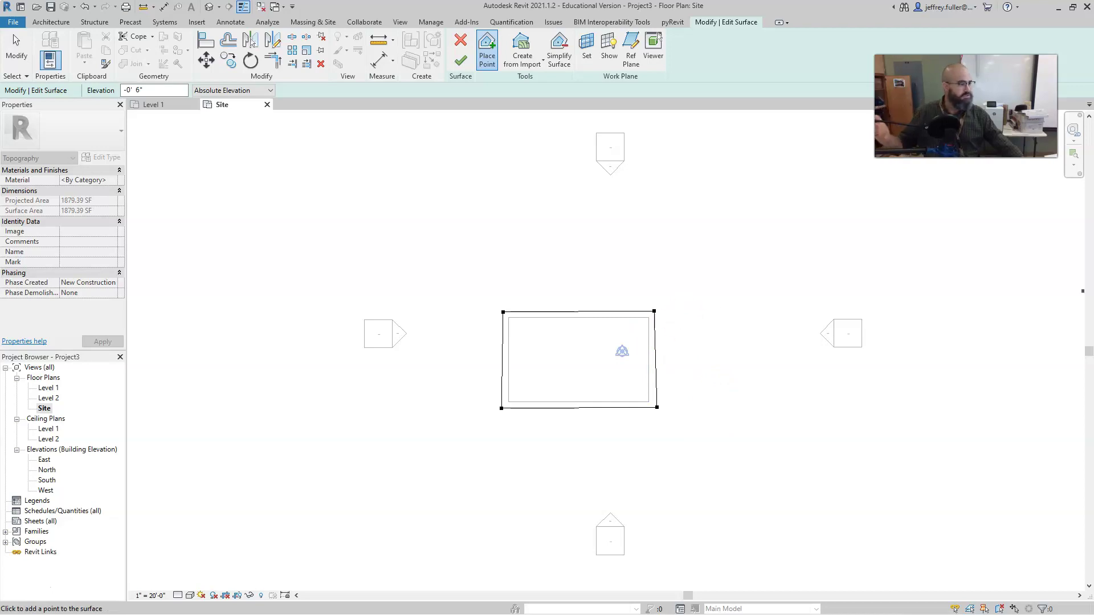
# - Switch to the browser and read the grading requirements in section R401.3 Drainage of the UpCodes residential code, then close the browser
pyautogui.hotkey('alt', 'Tab')
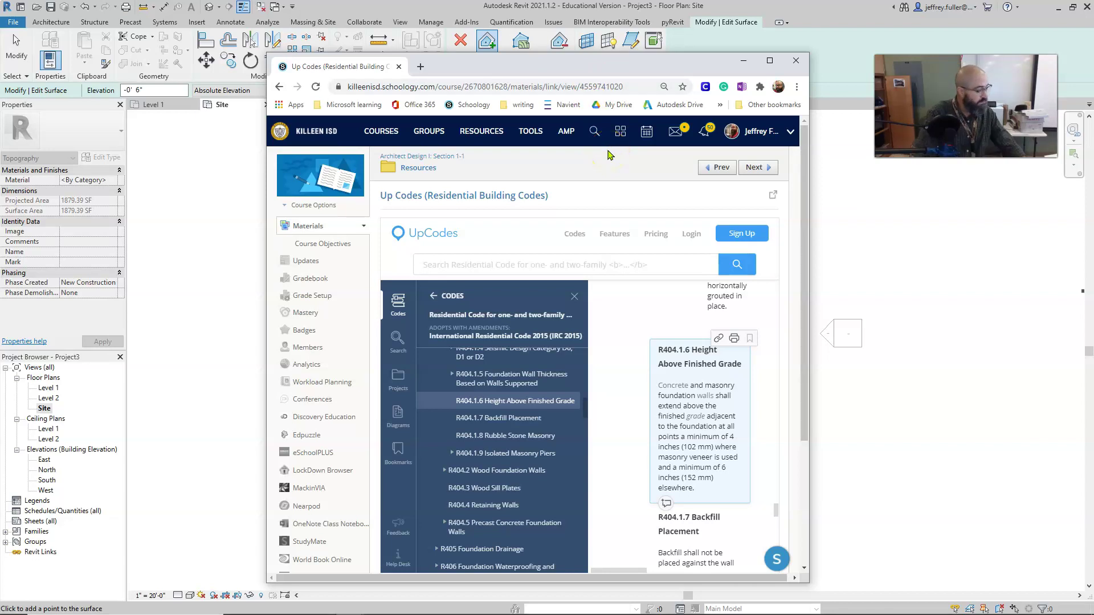
pyautogui.scroll(5, 484, 416)
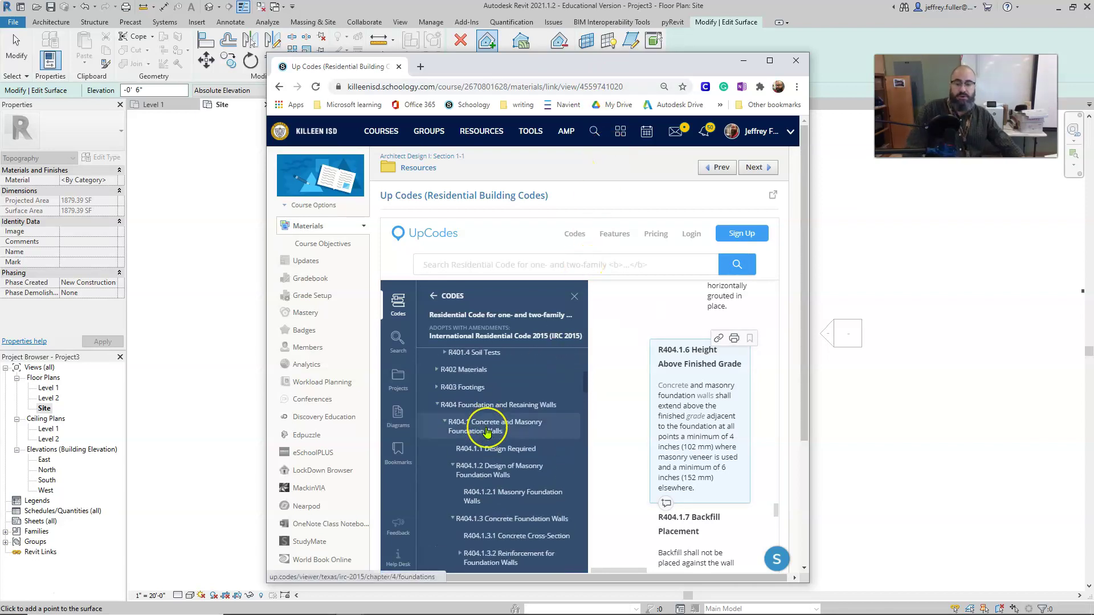
pyautogui.scroll(2, 487, 433)
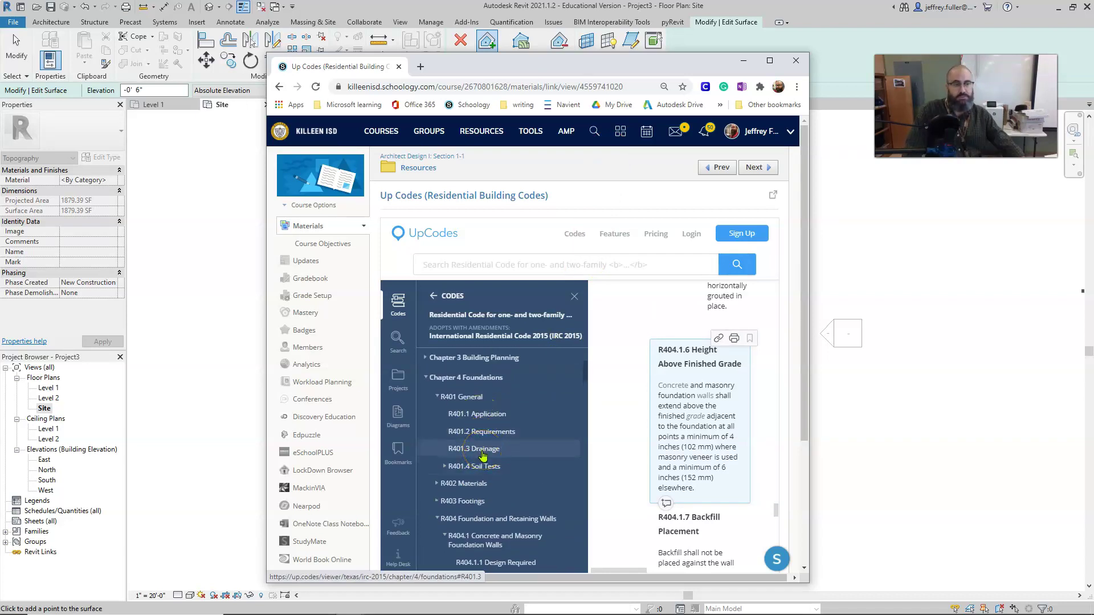
pyautogui.click(483, 450)
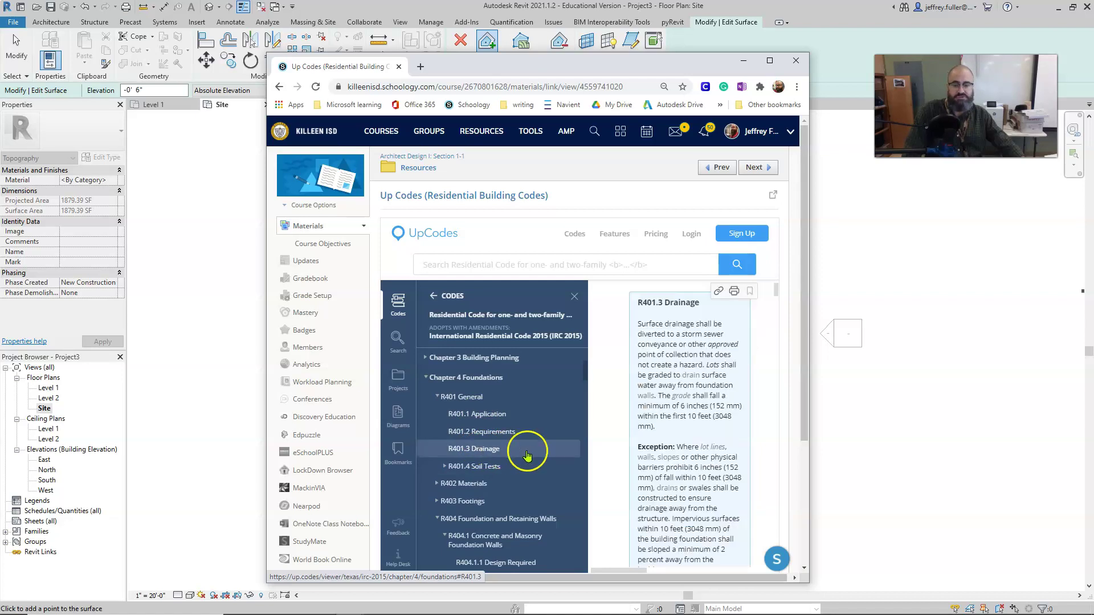
pyautogui.click(496, 453)
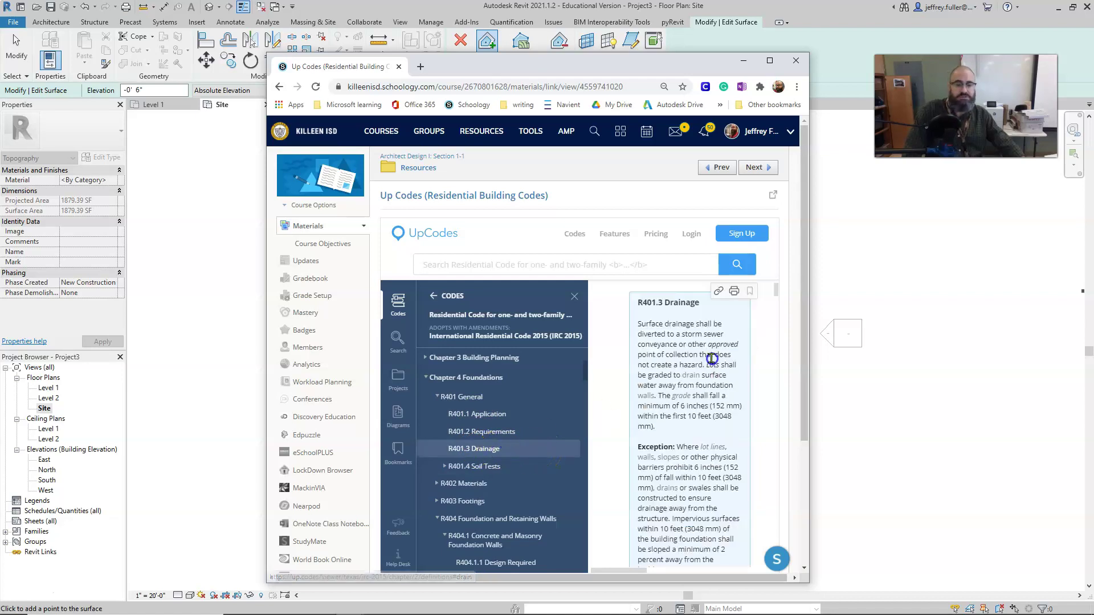
pyautogui.click(710, 437)
pyautogui.click(691, 356)
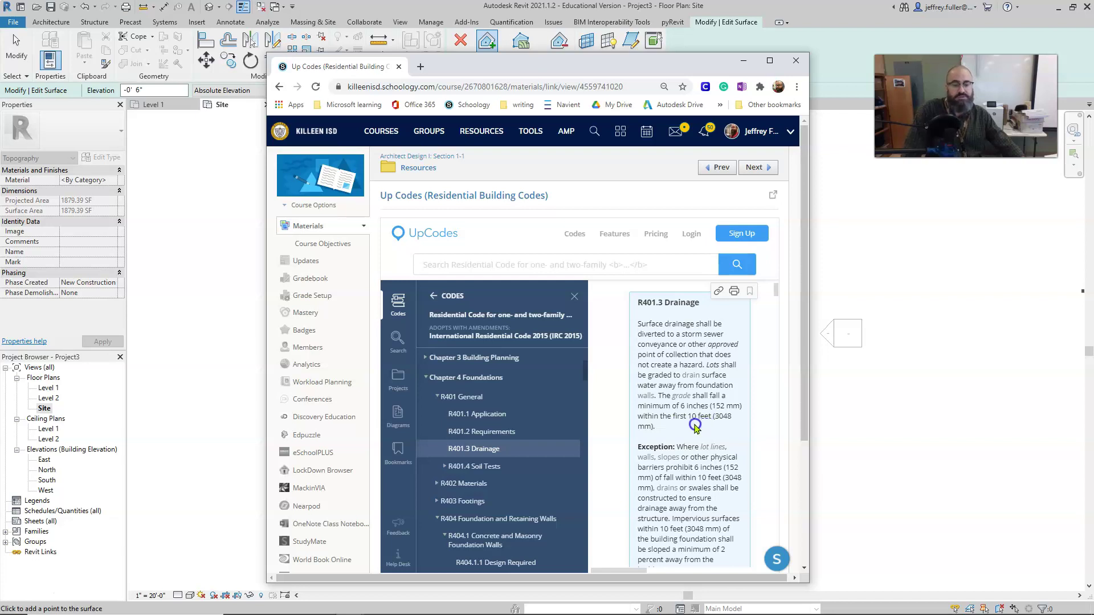
pyautogui.click(795, 64)
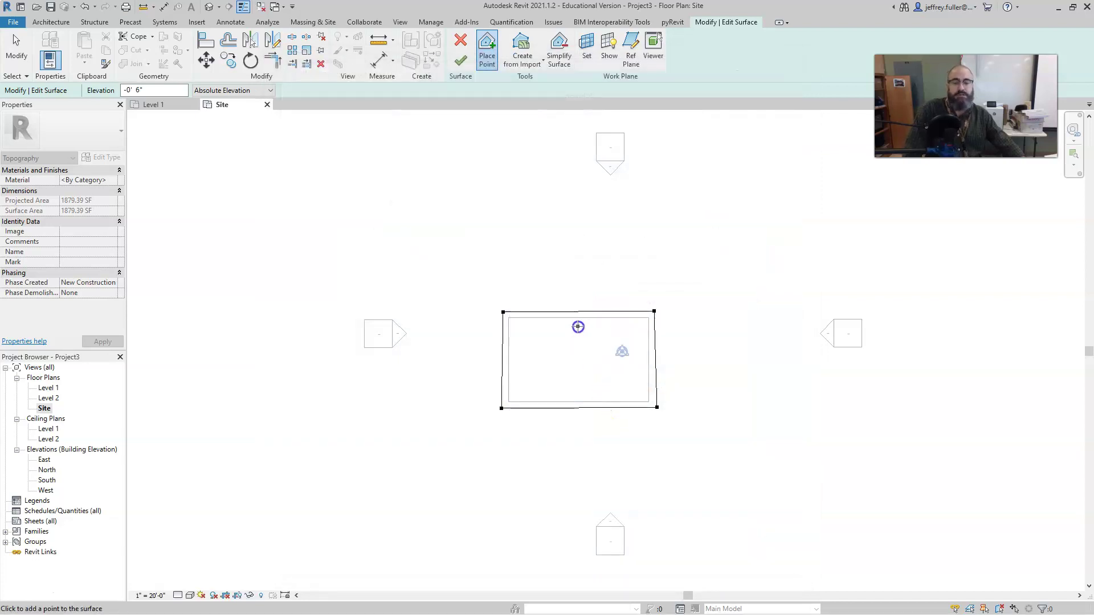
# - Measure the distance outward from the surface's upper-right corner point to gauge where the next ring of grading points belongs
pyautogui.scroll(3, 578, 327)
pyautogui.scroll(2, 490, 330)
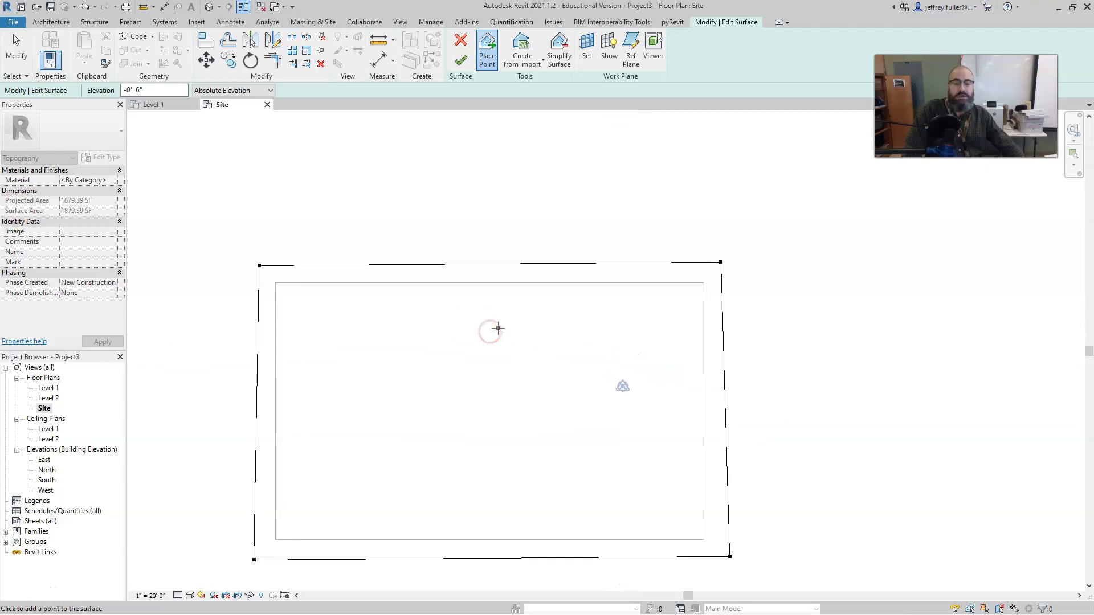
pyautogui.moveTo(496, 327); pyautogui.dragTo(459, 322, button='middle')
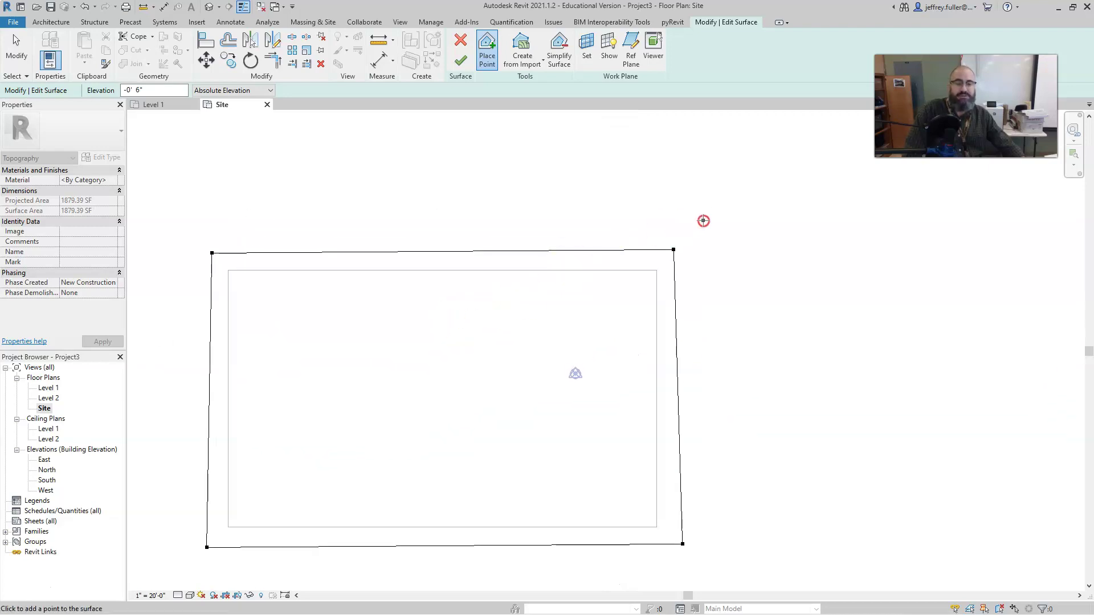
pyautogui.click(551, 105)
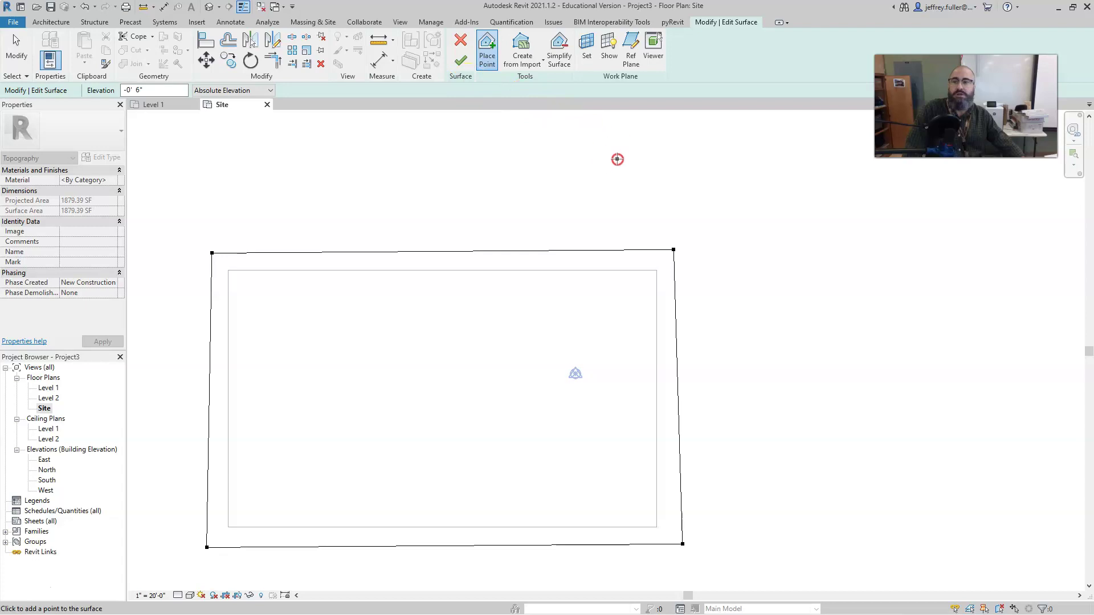
pyautogui.click(455, 145)
pyautogui.click(141, 10)
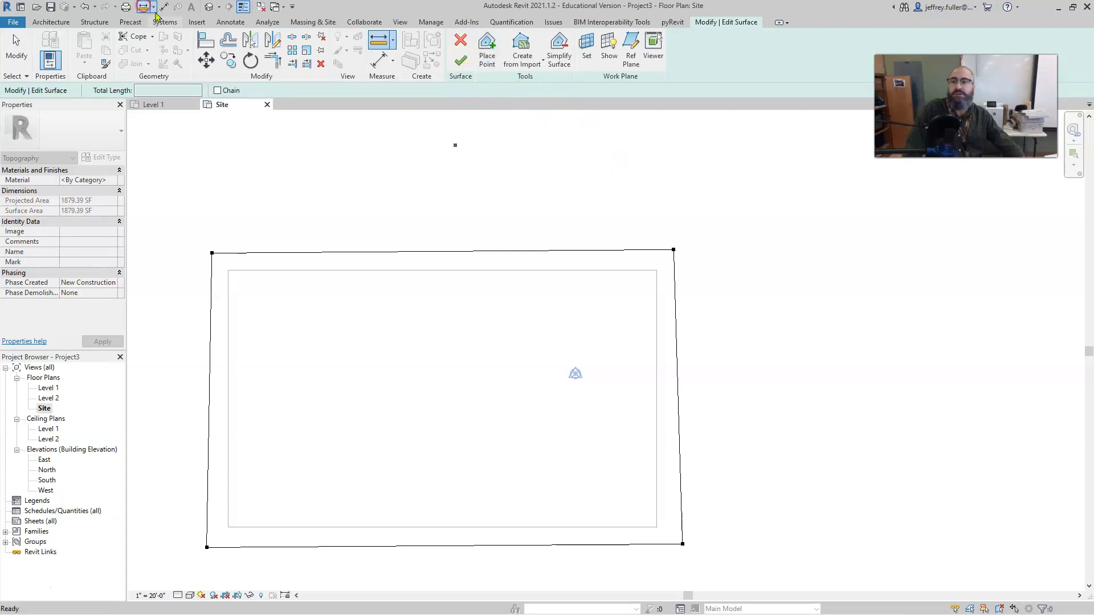
pyautogui.click(664, 250)
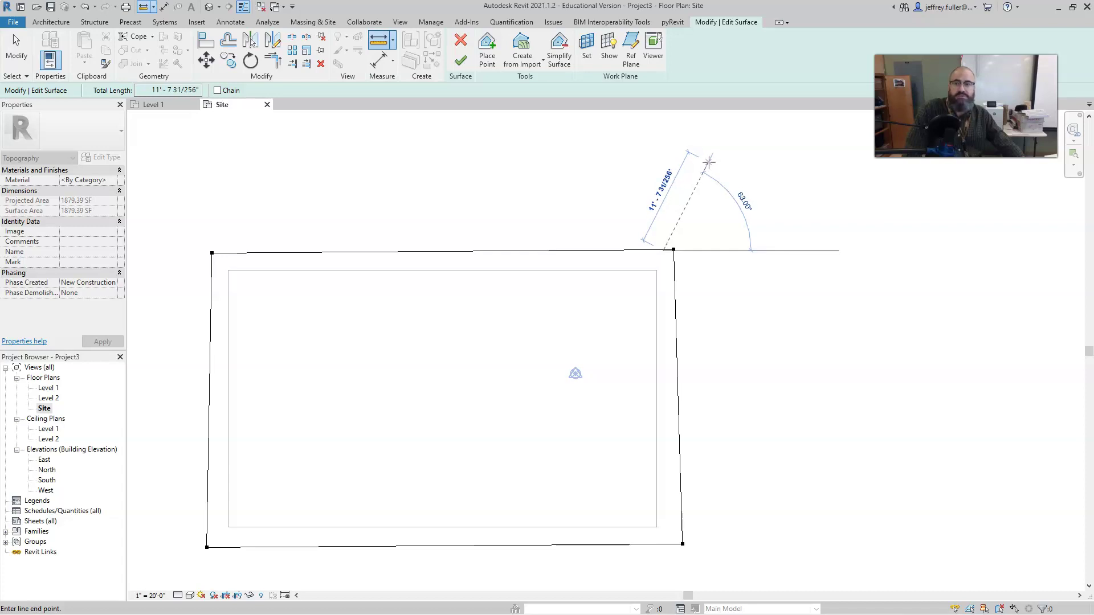
# - Place four more toposurface points at an absolute elevation of -1' 0", one farther outside each existing corner point
pyautogui.click(488, 48)
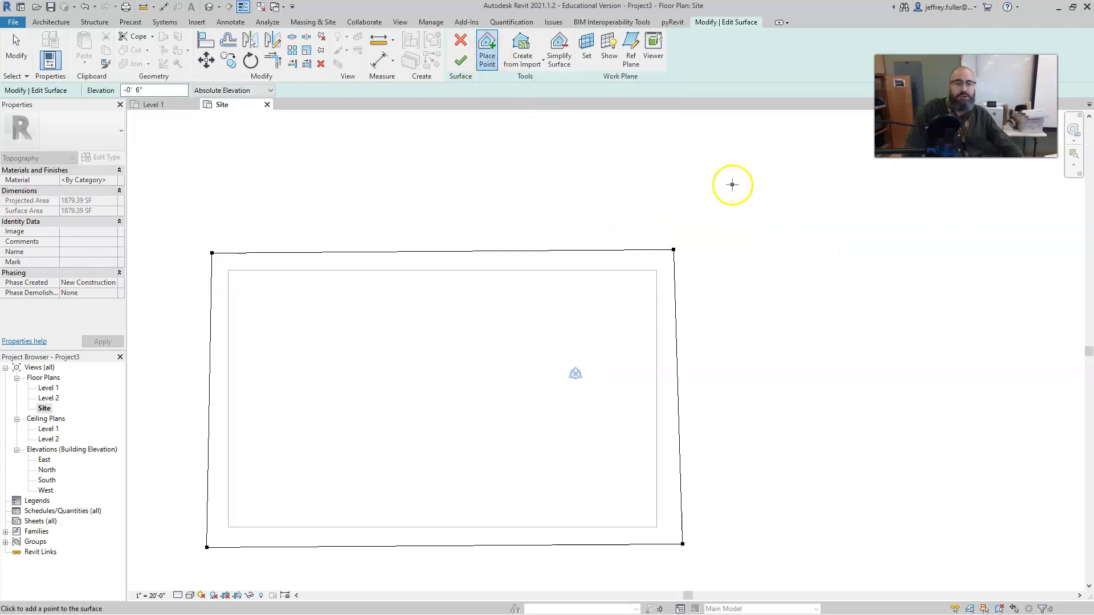
pyautogui.moveTo(162, 90); pyautogui.dragTo(83, 93)
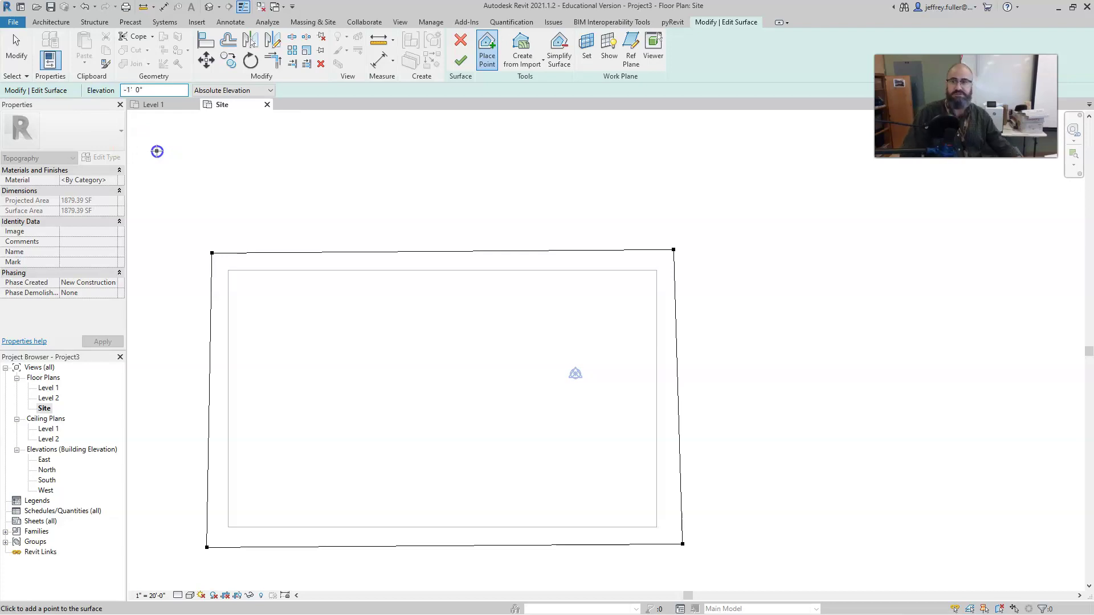
pyautogui.click(573, 212)
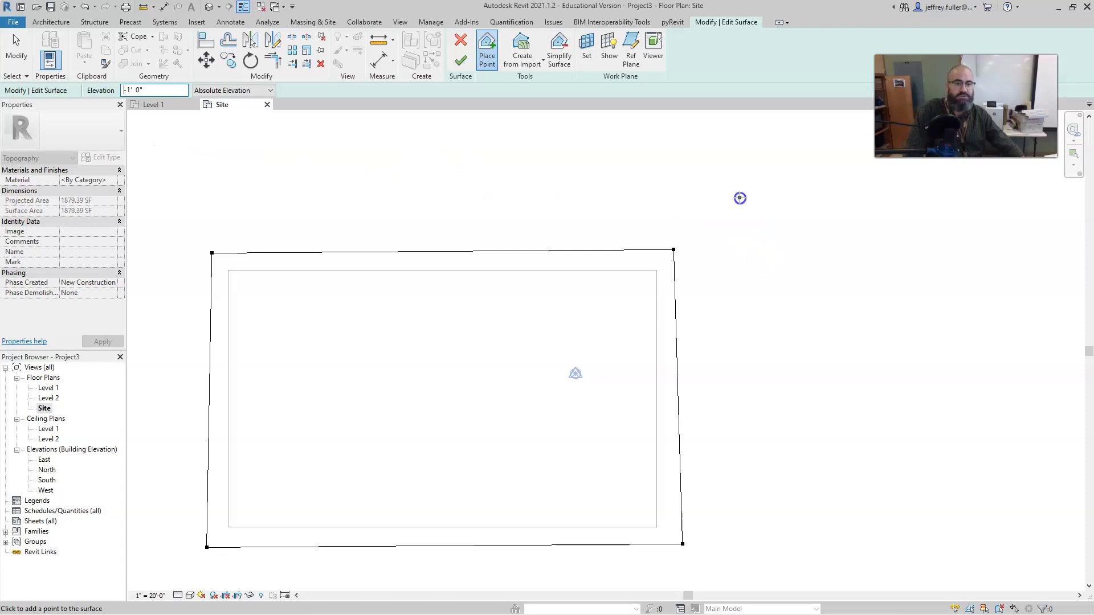
pyautogui.click(749, 395)
pyautogui.click(559, 488)
pyautogui.moveTo(576, 395); pyautogui.dragTo(1077, 441, button='middle')
pyautogui.click(752, 419)
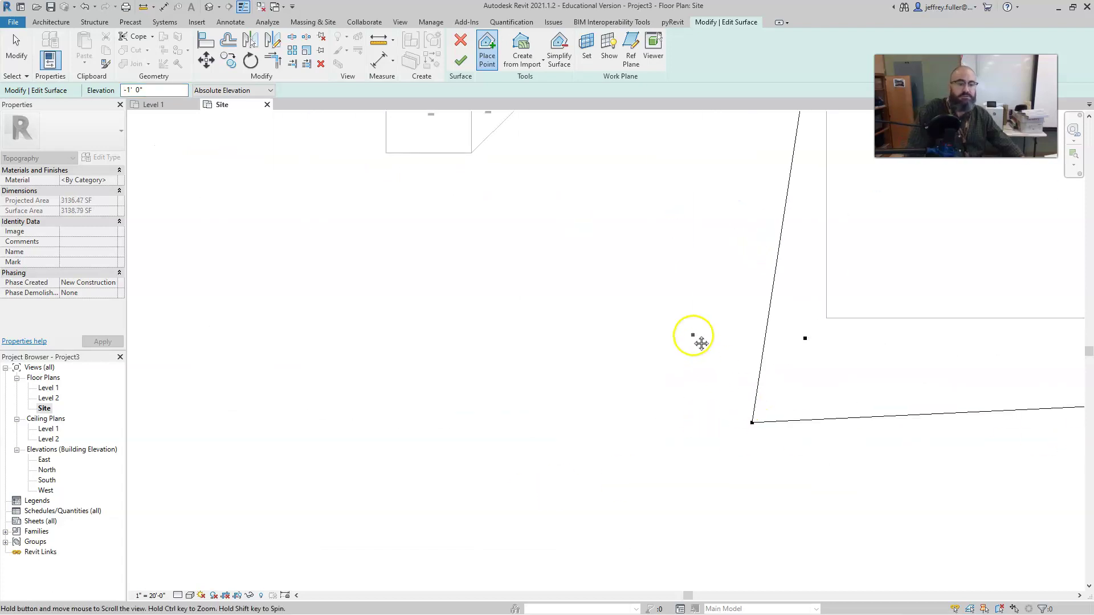
pyautogui.moveTo(675, 238); pyautogui.dragTo(586, 517, button='middle')
pyautogui.click(652, 281)
pyautogui.moveTo(682, 407); pyautogui.dragTo(541, 261, button='middle')
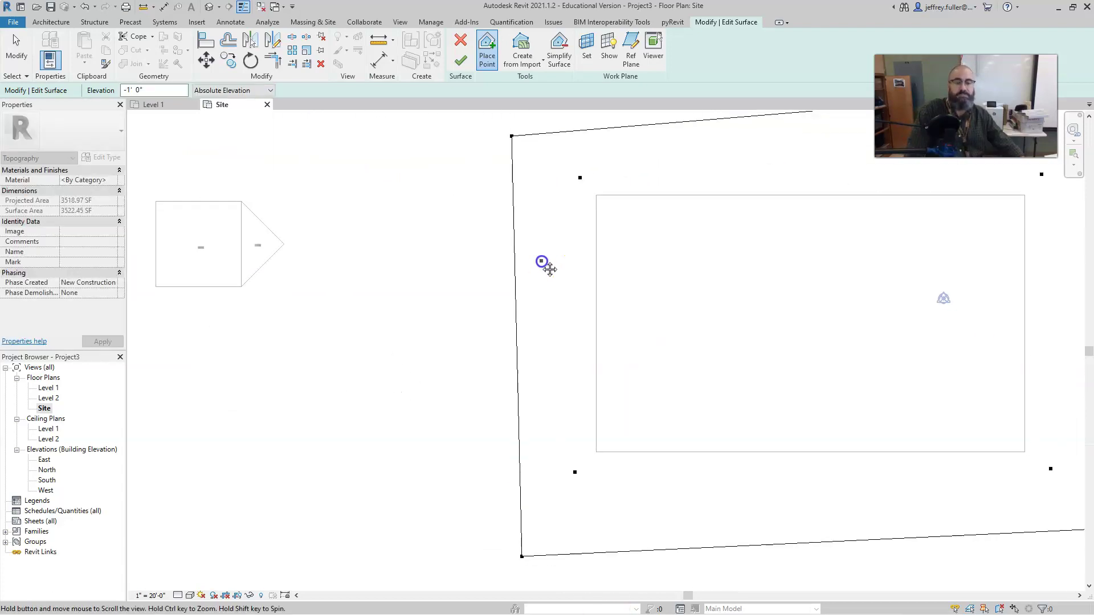
pyautogui.click(542, 330)
pyautogui.moveTo(524, 354); pyautogui.dragTo(392, 350, button='middle')
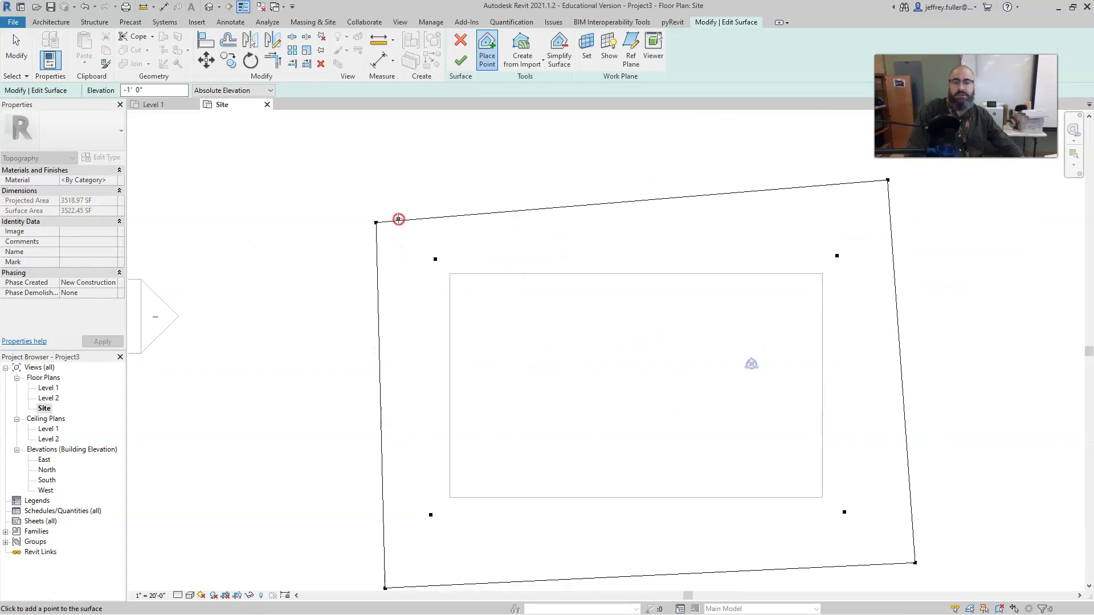
pyautogui.moveTo(476, 243); pyautogui.dragTo(422, 234, button='middle')
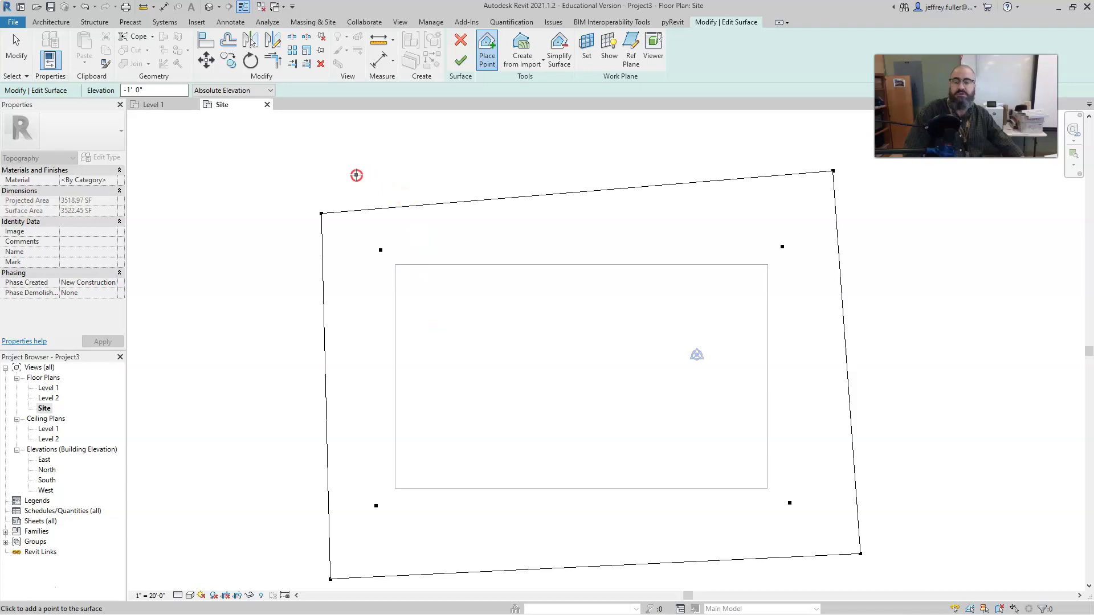
# - Move the upper-left, lower-left and lower-right boundary points farther outward from the floor
pyautogui.press('Escape')
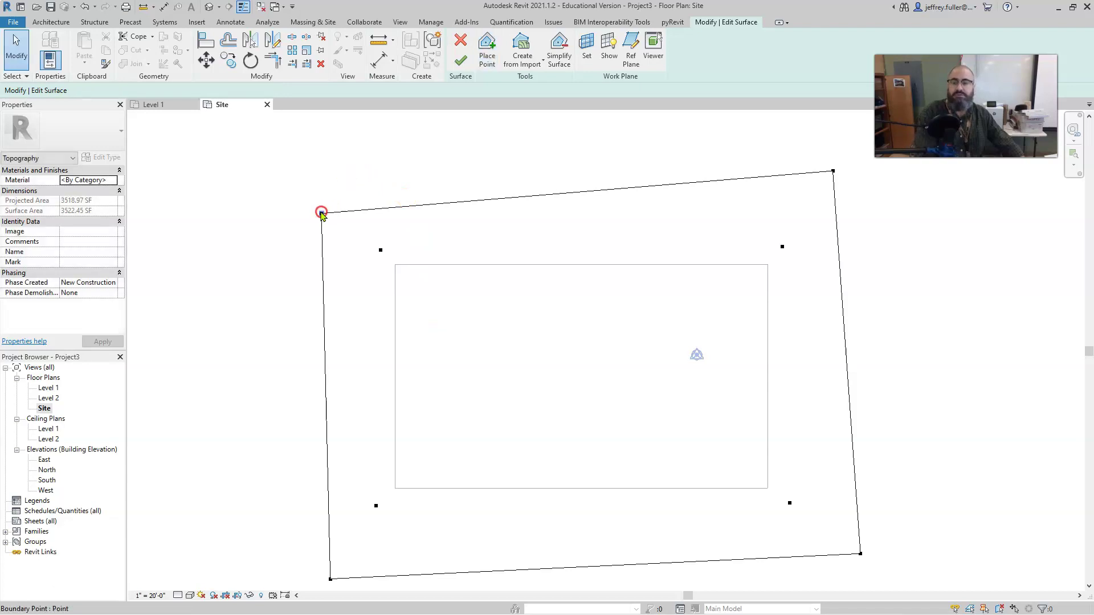
pyautogui.moveTo(319, 214); pyautogui.dragTo(286, 150)
pyautogui.moveTo(308, 293); pyautogui.dragTo(362, 379, button='middle')
pyautogui.moveTo(347, 508); pyautogui.dragTo(318, 538)
pyautogui.moveTo(724, 561); pyautogui.dragTo(408, 528, button='middle')
pyautogui.click(518, 460)
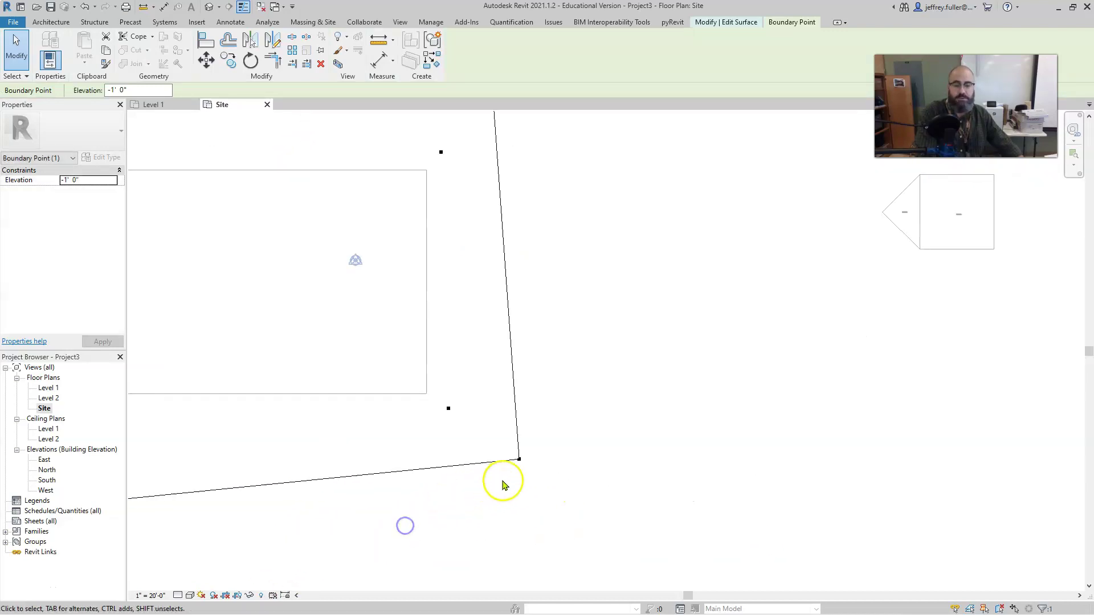
pyautogui.moveTo(519, 463); pyautogui.dragTo(523, 497)
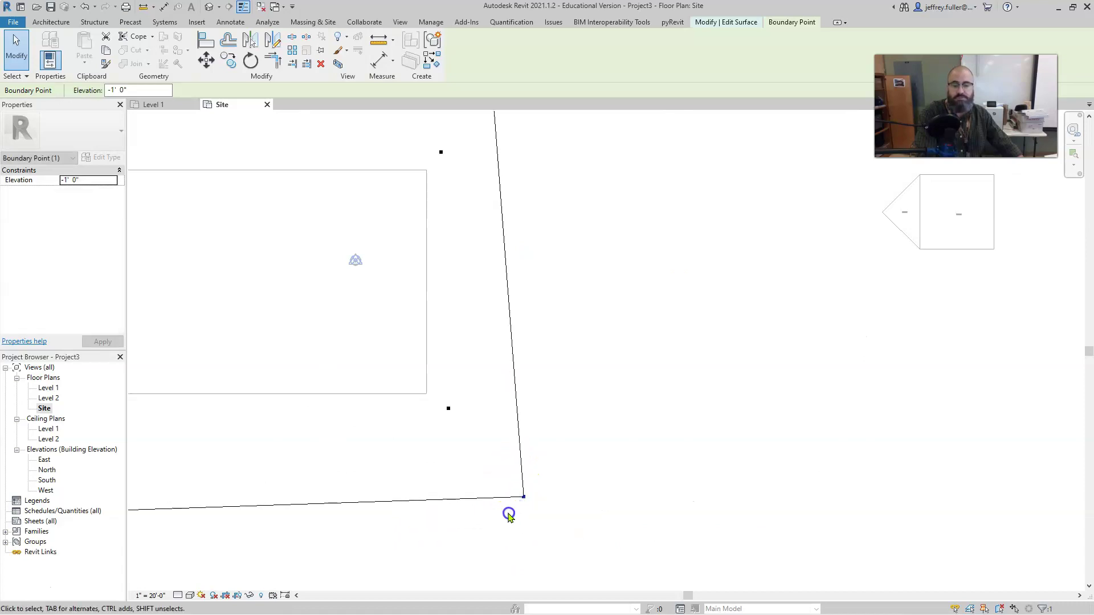
pyautogui.scroll(-2, 587, 517)
pyautogui.moveTo(570, 327); pyautogui.dragTo(788, 335, button='middle')
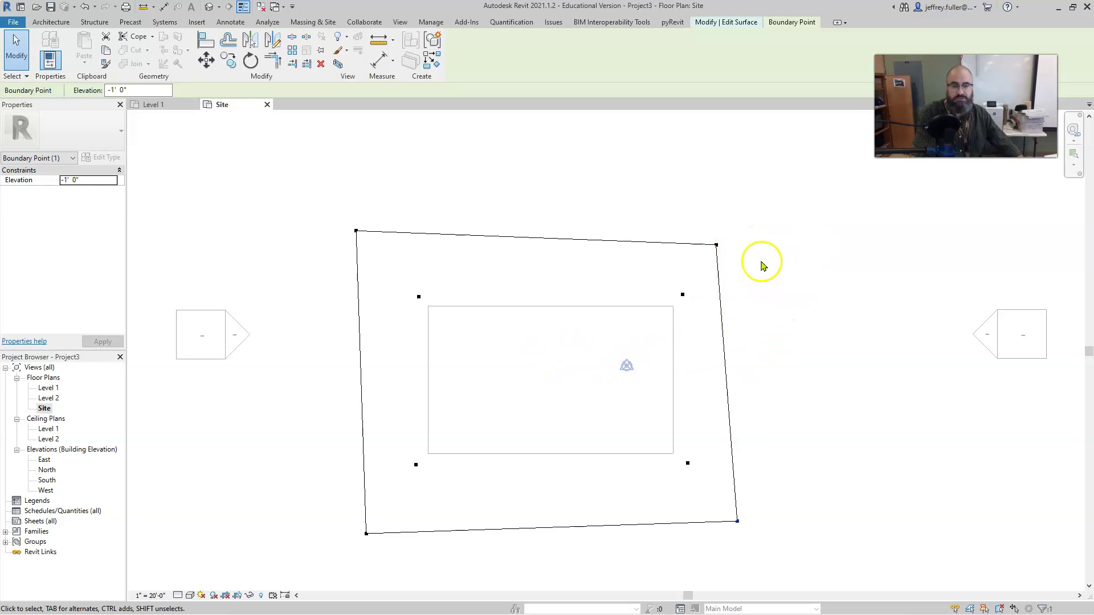
pyautogui.press('Escape')
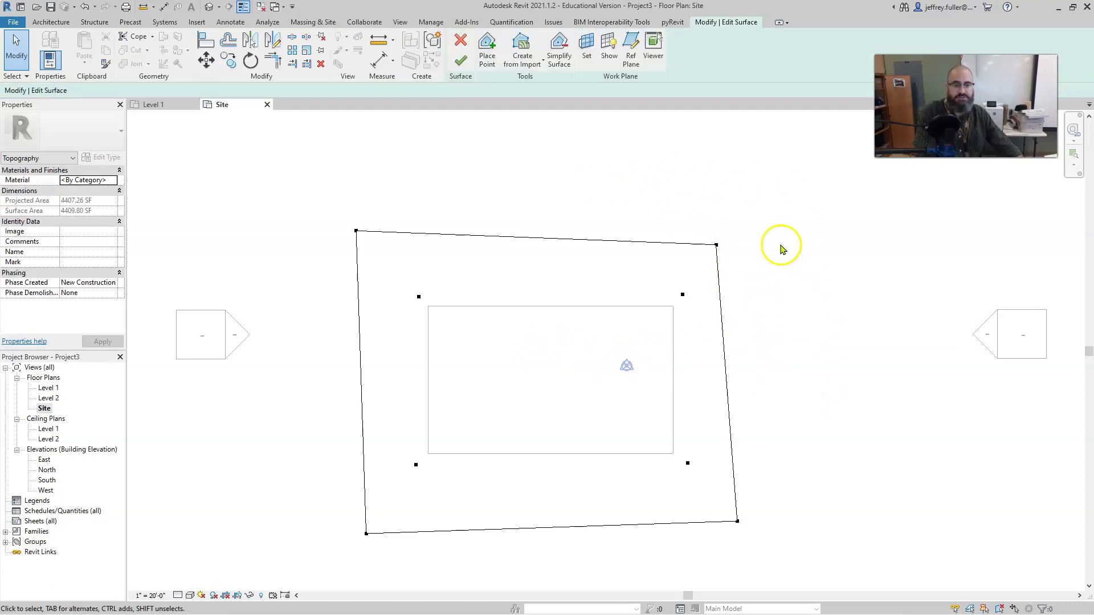
# - Place four outermost toposurface points at an absolute elevation of -1' 0" to extend the site well beyond the floor on all sides
pyautogui.scroll(-2, 805, 397)
pyautogui.moveTo(805, 397); pyautogui.dragTo(686, 386, button='middle')
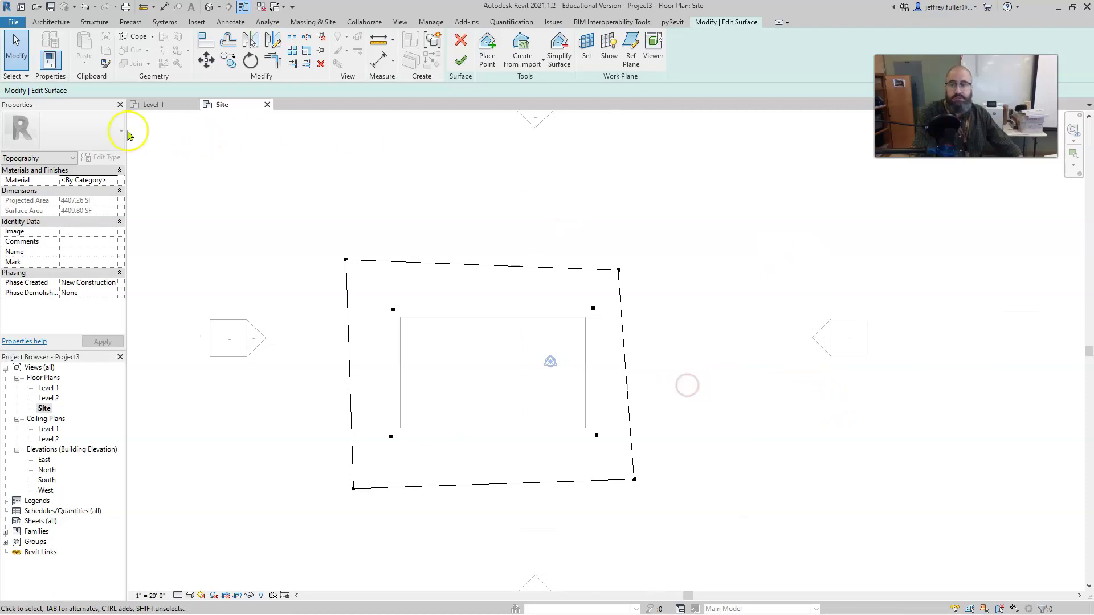
pyautogui.click(487, 51)
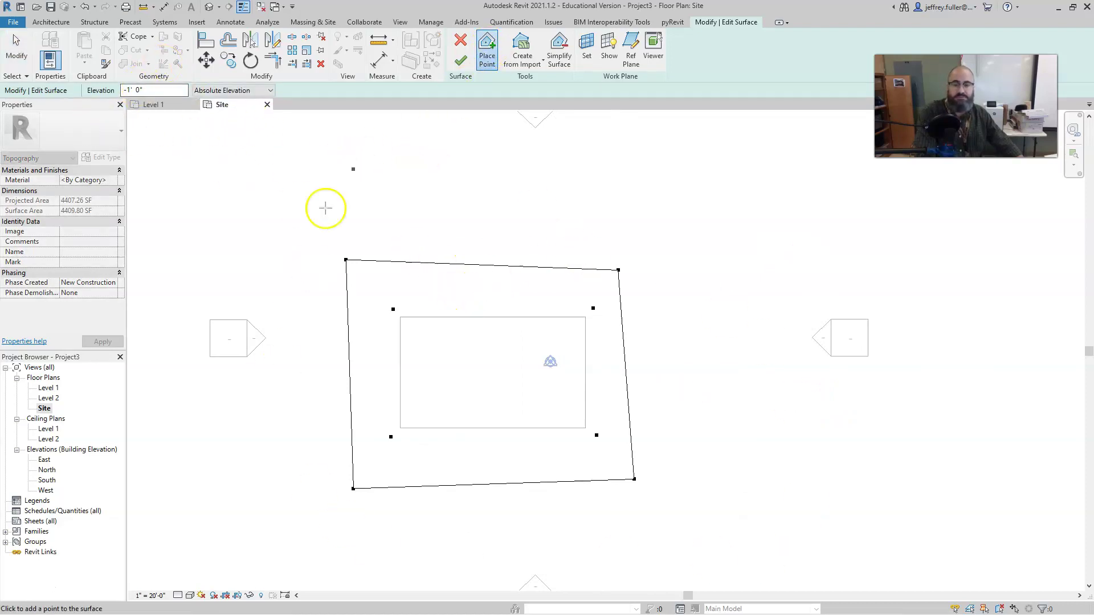
pyautogui.scroll(-2, 755, 216)
pyautogui.moveTo(745, 310); pyautogui.dragTo(680, 385, button='middle')
pyautogui.scroll(-1, 680, 385)
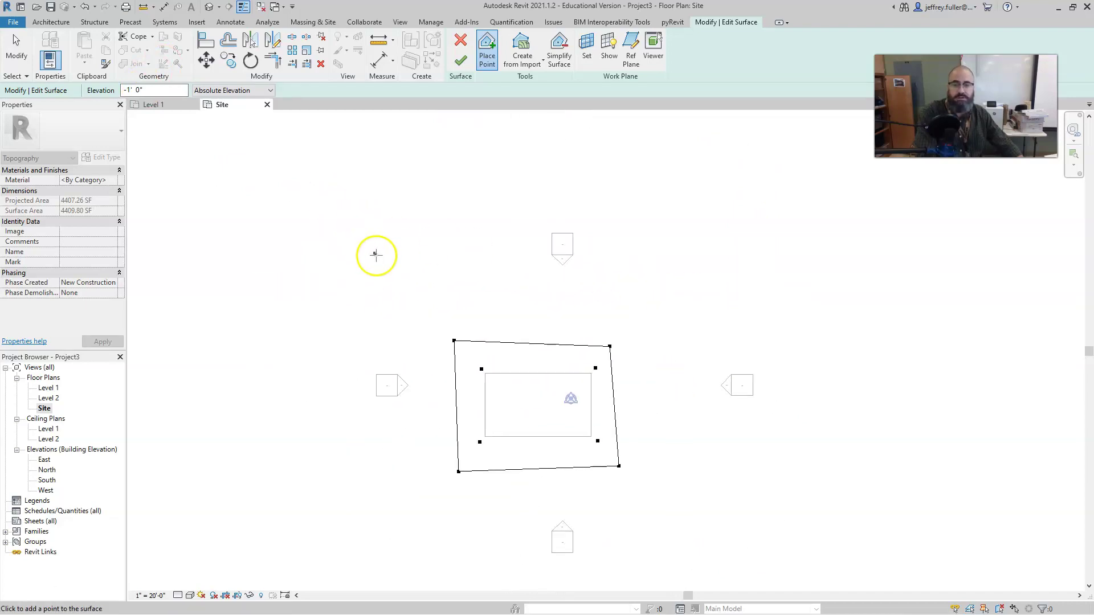
pyautogui.click(383, 246)
pyautogui.click(652, 244)
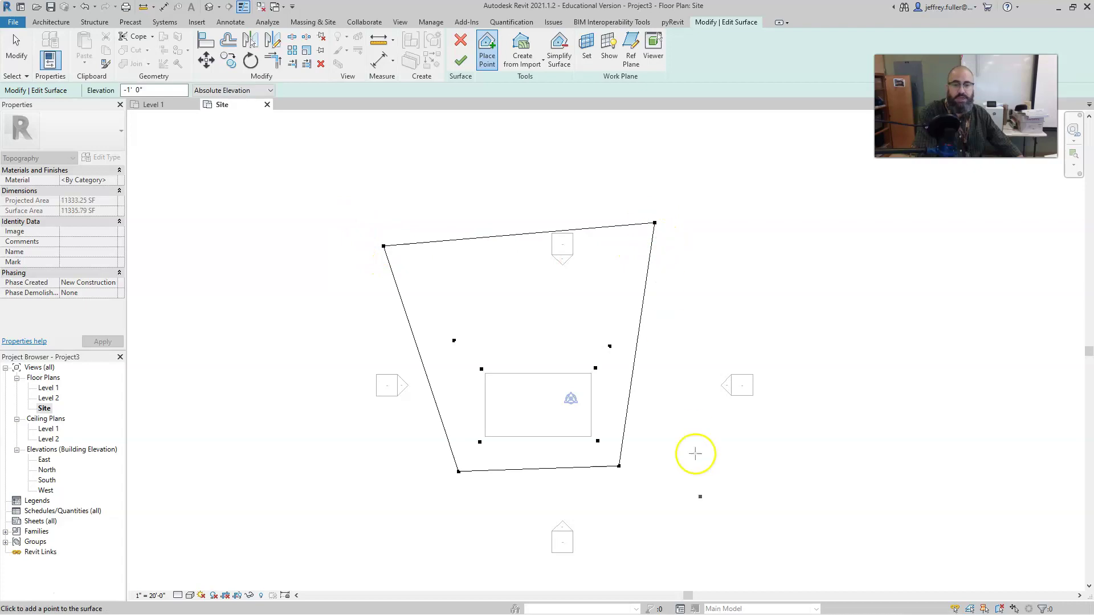
pyautogui.moveTo(695, 452); pyautogui.dragTo(716, 391, button='middle')
pyautogui.click(733, 423)
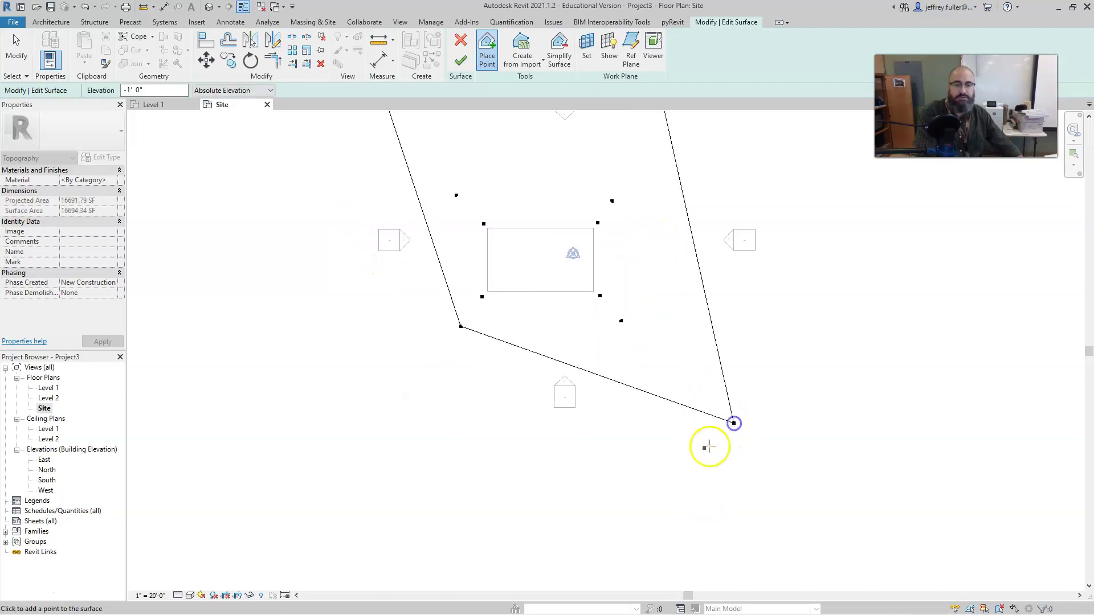
pyautogui.click(366, 427)
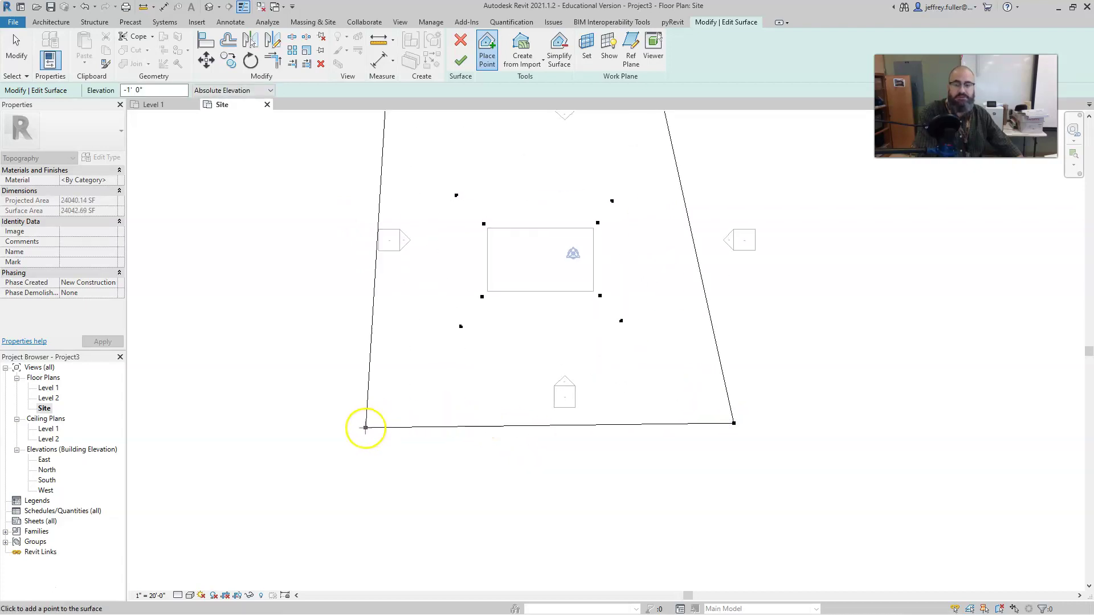
pyautogui.moveTo(819, 395); pyautogui.dragTo(808, 472, button='middle')
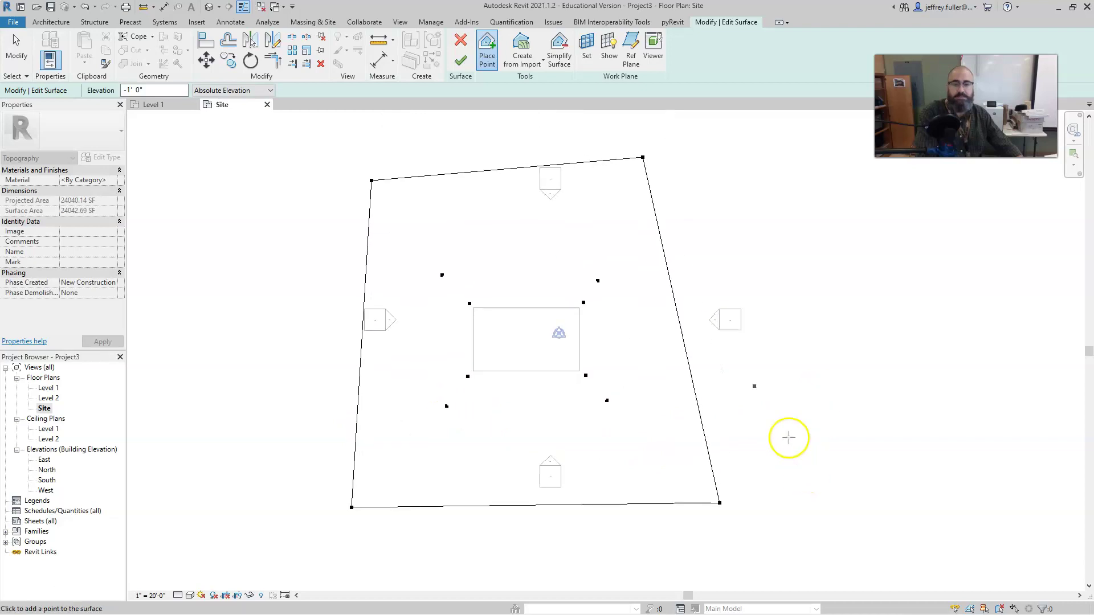
# - Finish the toposurface and inspect it nearly edge-on in the default 3D view
pyautogui.click(462, 60)
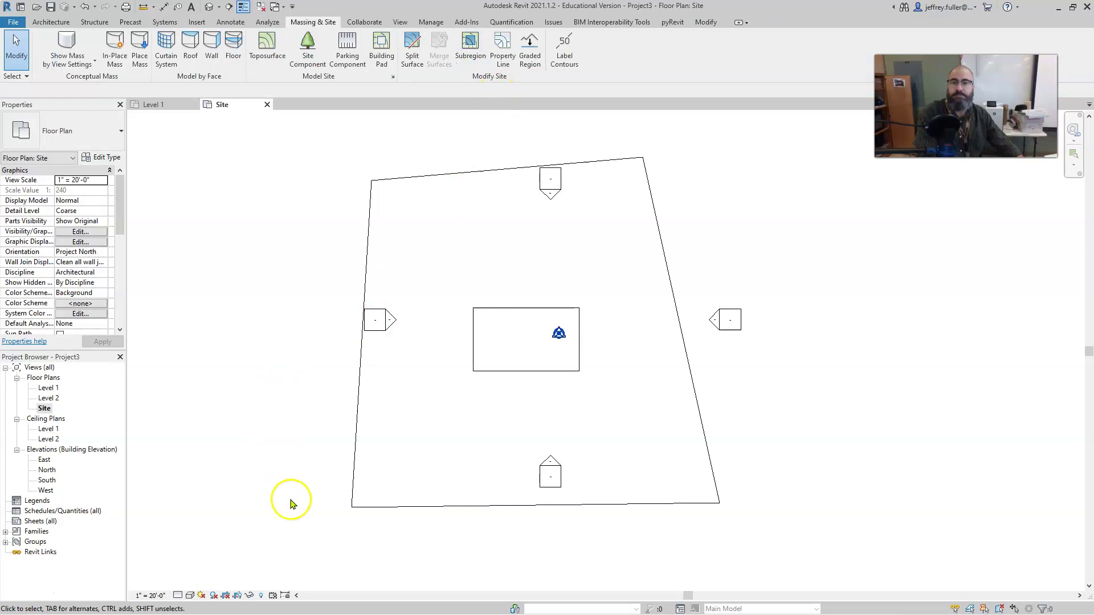
pyautogui.click(210, 11)
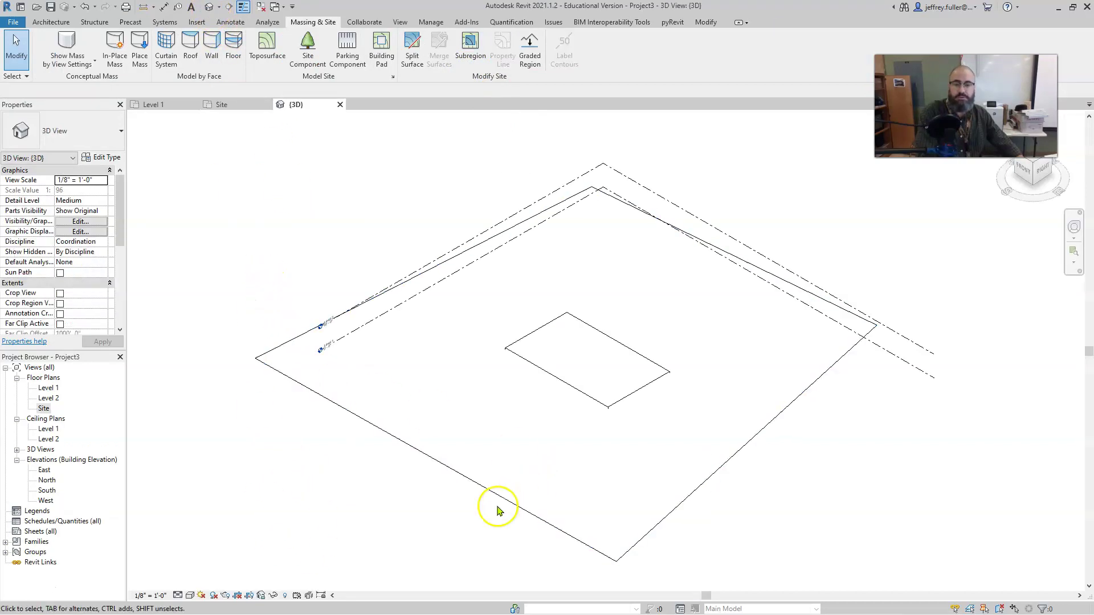
pyautogui.keyDown('shift'); pyautogui.moveTo(496, 508); pyautogui.dragTo(466, 354, button='middle'); pyautogui.keyUp('shift')
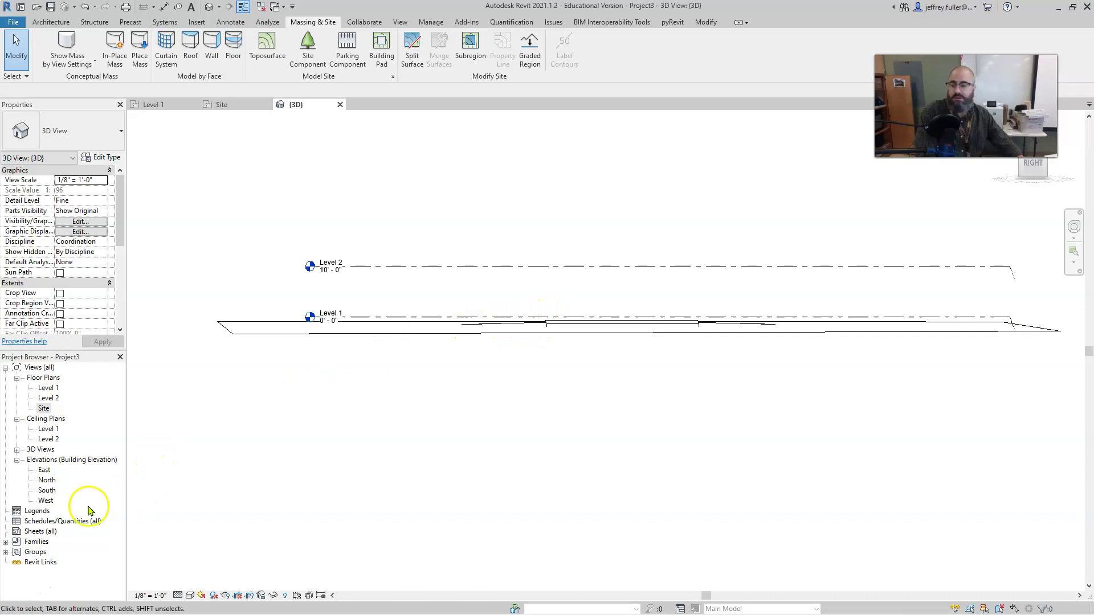
# - Open the Level 1 floor plan and draw a vertical building section through the floor, running well past both of its long edges
pyautogui.doubleClick(49, 388)
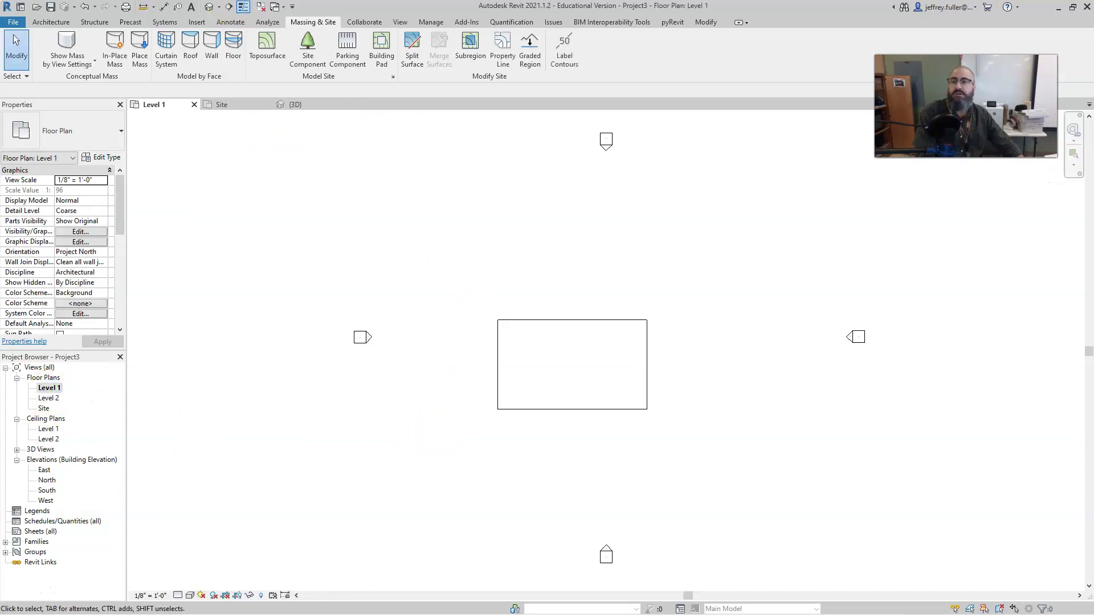
pyautogui.click(560, 152)
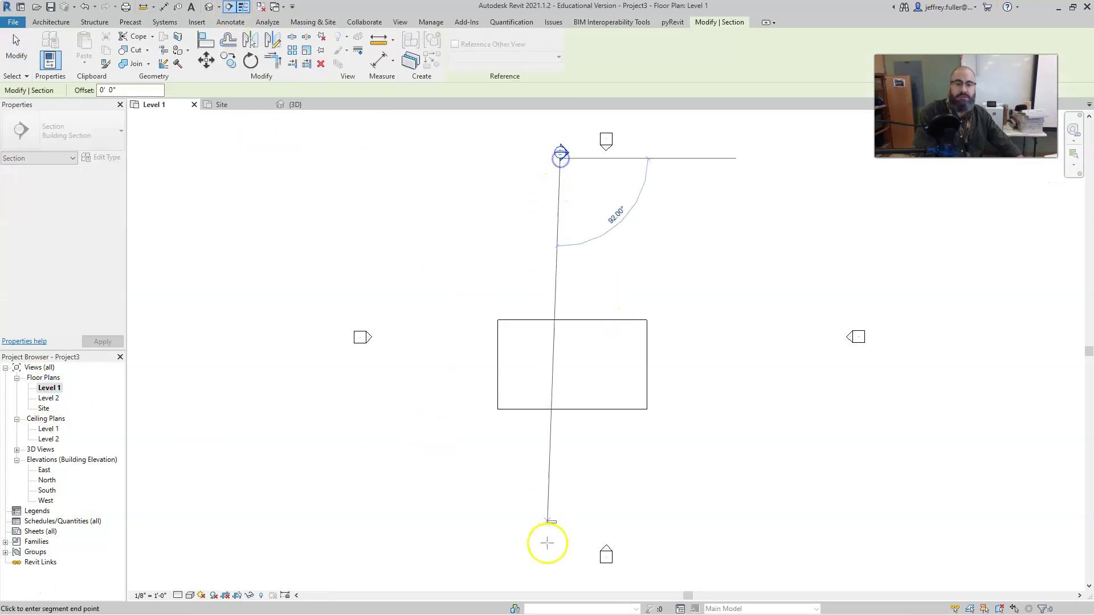
pyautogui.click(563, 569)
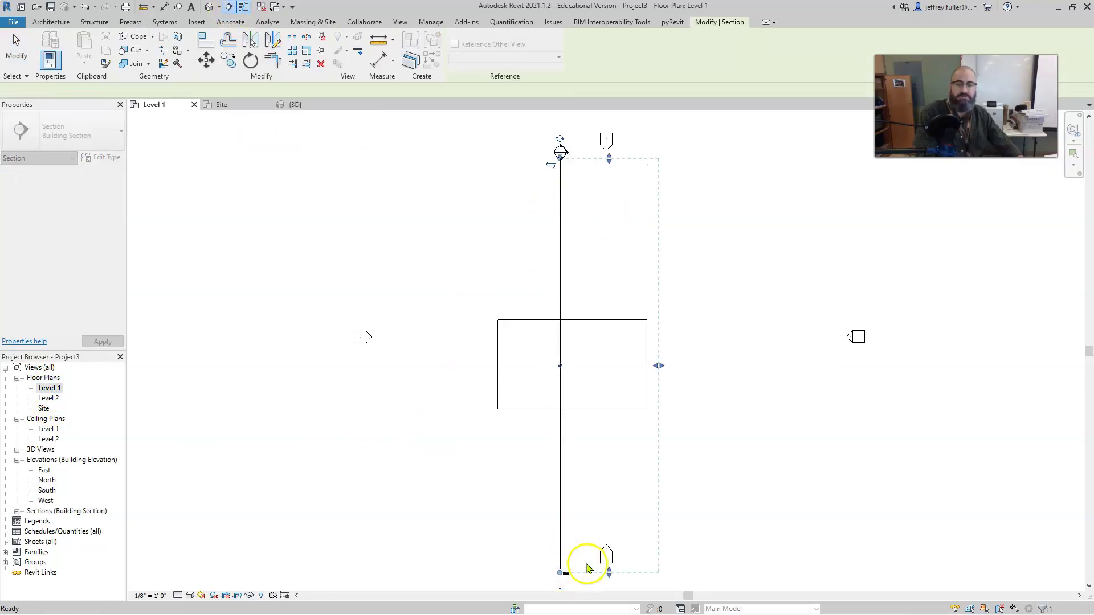
pyautogui.press('Escape')
pyautogui.click(732, 511)
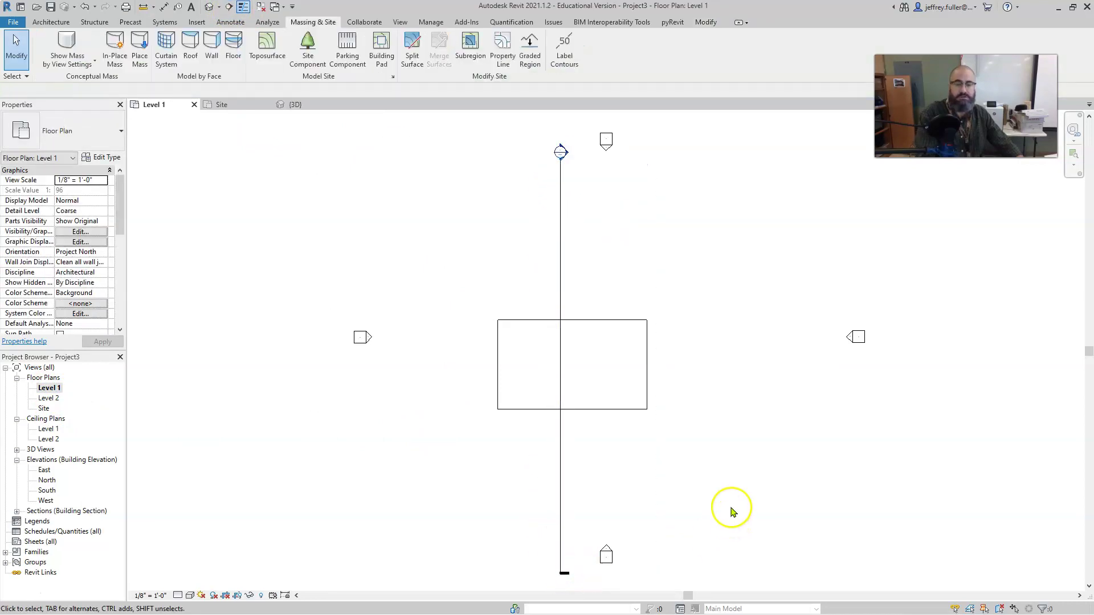
# - Open the new section view and examine how the ground slopes away from both sides of the floor
pyautogui.doubleClick(561, 152)
pyautogui.scroll(3, 681, 353)
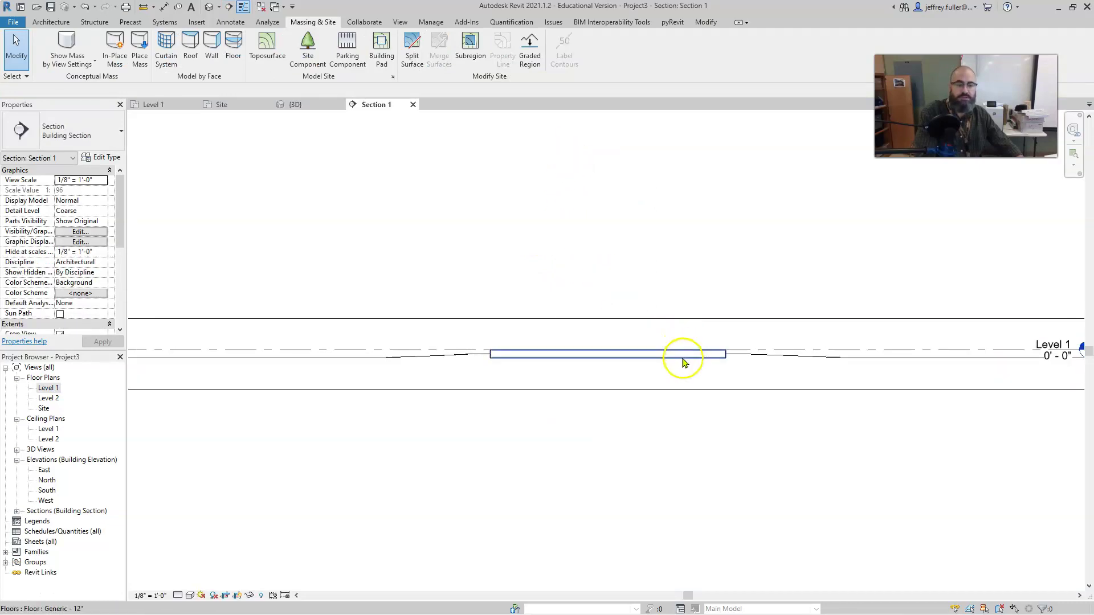
pyautogui.moveTo(684, 361); pyautogui.dragTo(586, 378, button='middle')
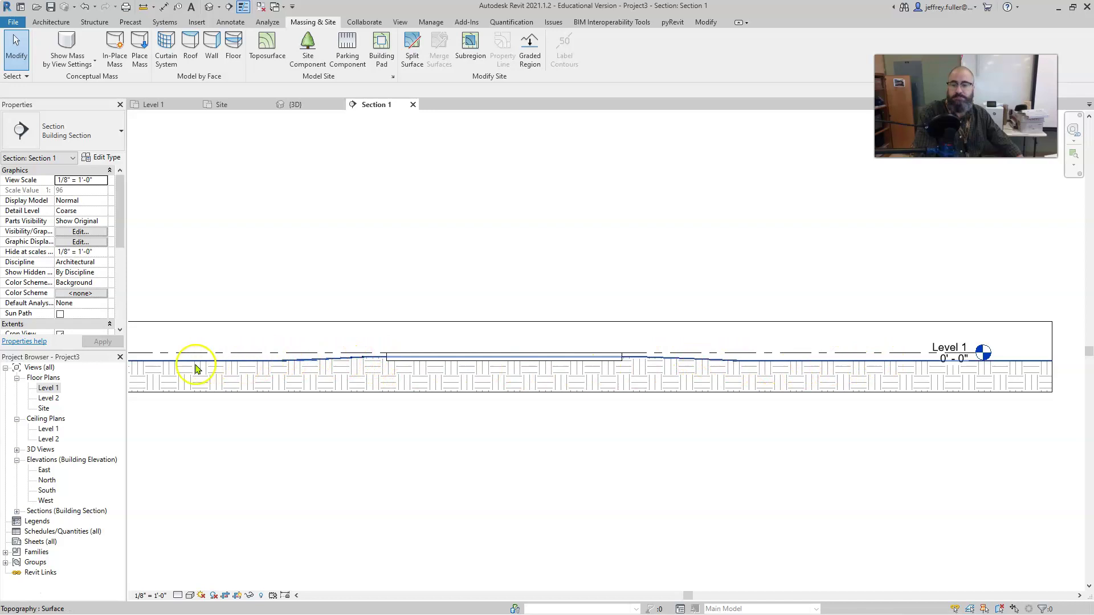
pyautogui.scroll(-2, 296, 442)
pyautogui.moveTo(296, 441); pyautogui.dragTo(512, 420, button='middle')
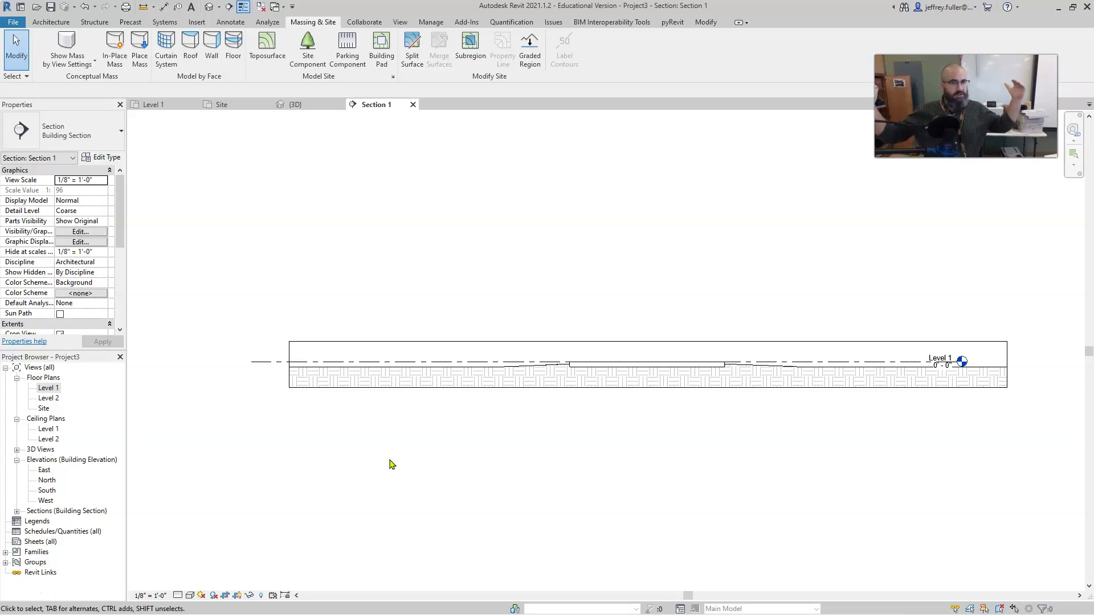
pyautogui.click(408, 344)
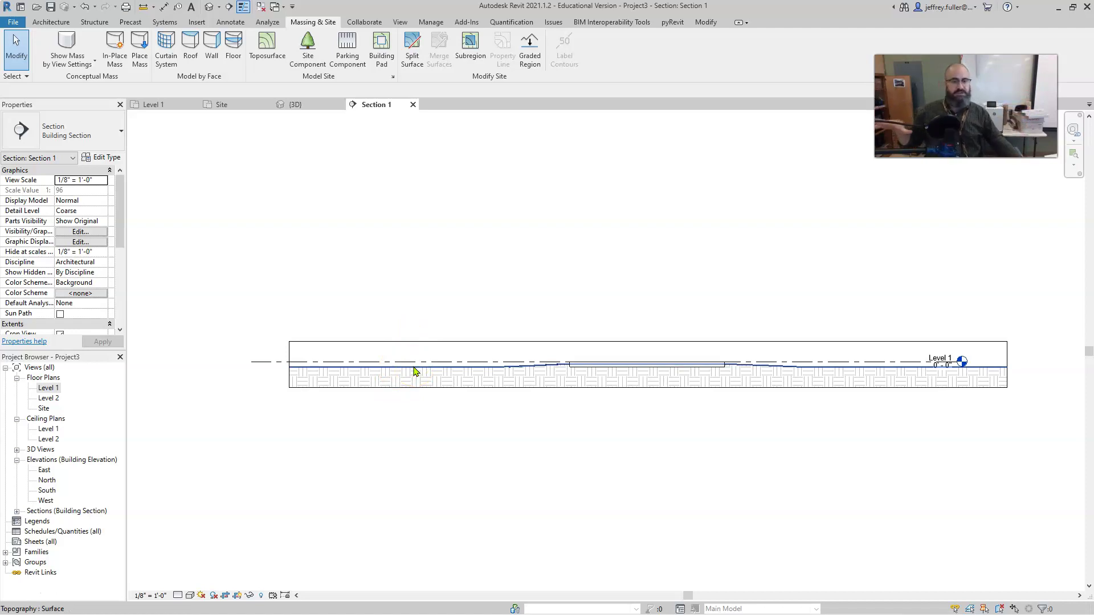
# - Open the Site floor plan and put the existing toposurface into surface editing
pyautogui.moveTo(576, 376); pyautogui.dragTo(519, 375)
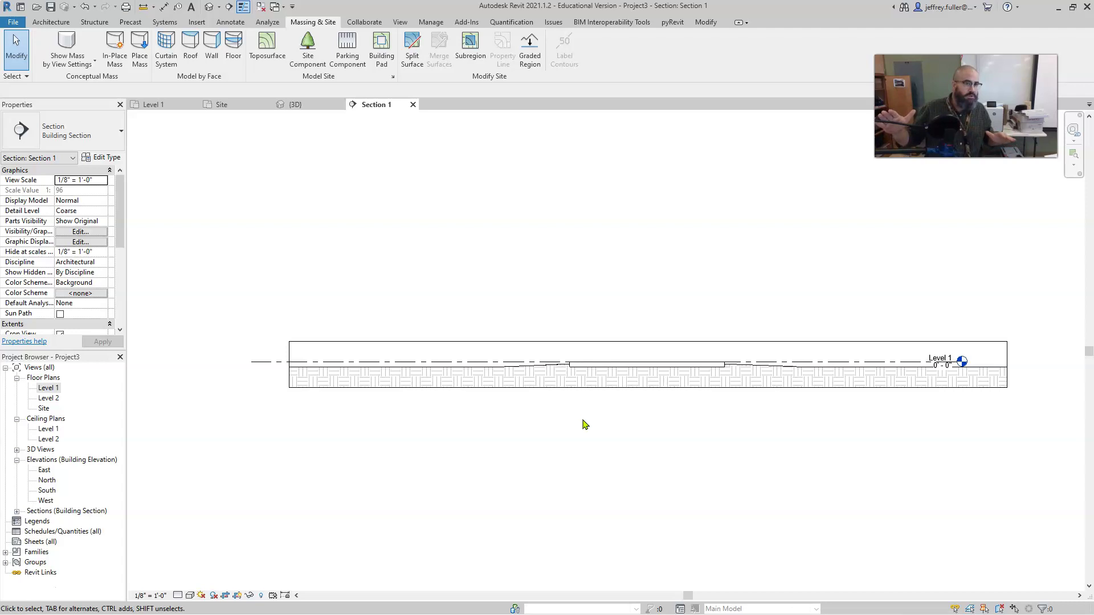
pyautogui.doubleClick(45, 409)
pyautogui.scroll(-3, 203, 403)
pyautogui.doubleClick(288, 429)
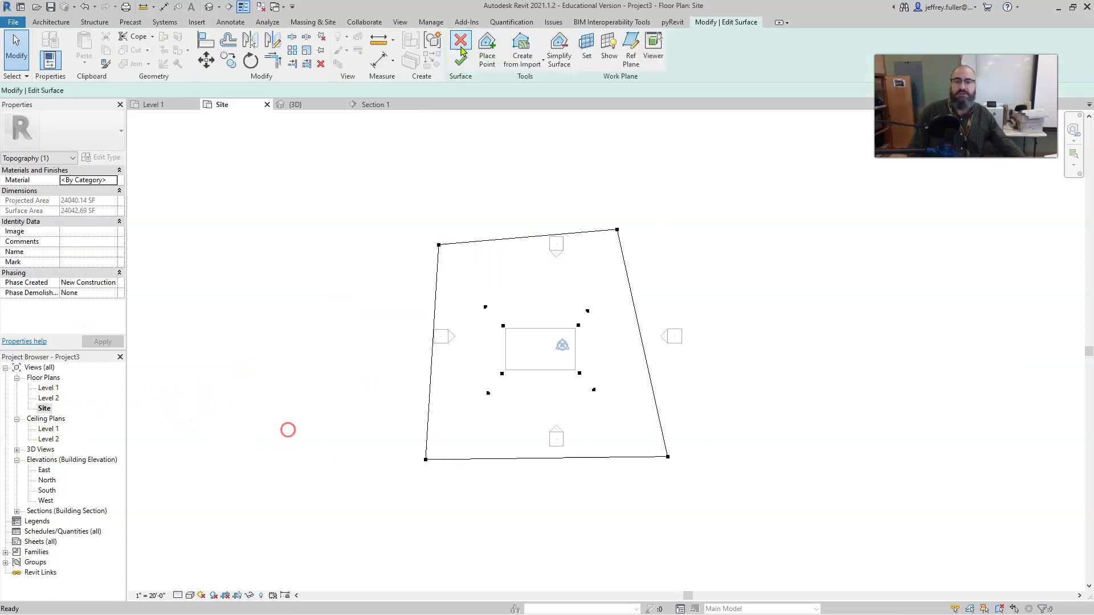
pyautogui.moveTo(354, 273); pyautogui.dragTo(313, 220, button='middle')
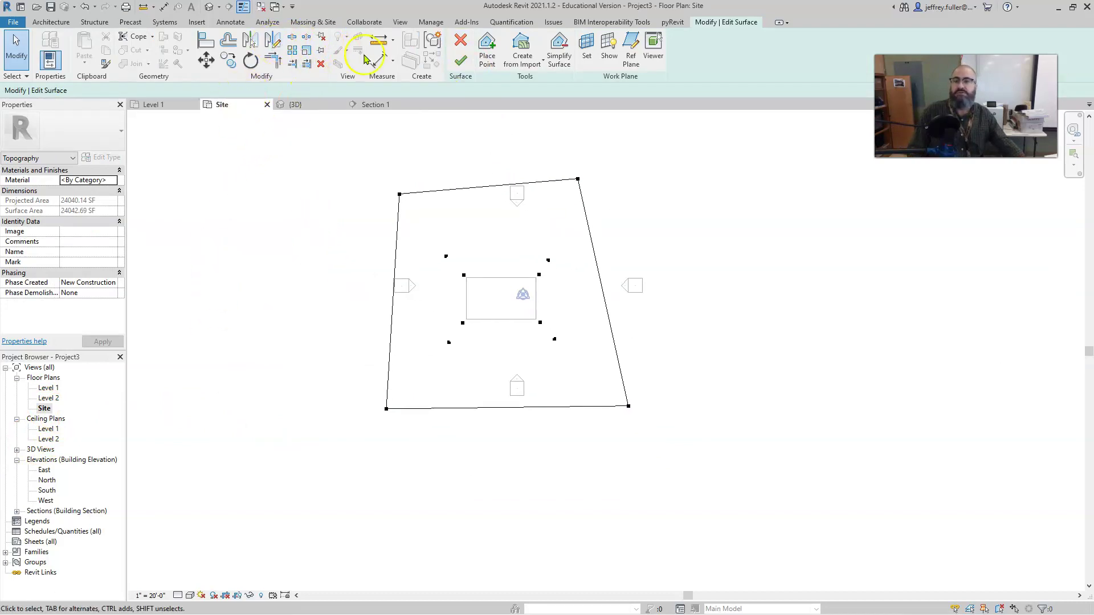
# - Place three points at an absolute elevation of -10' 0" in a row beyond the toposurface's south edge and finish the surface
pyautogui.click(489, 50)
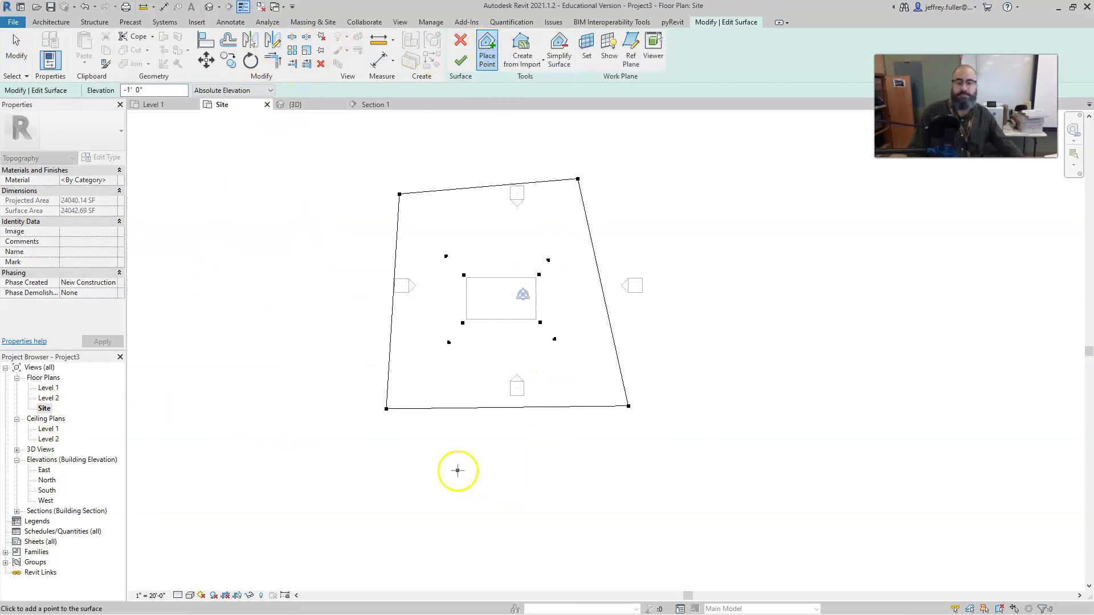
pyautogui.moveTo(456, 469); pyautogui.dragTo(468, 425, button='middle')
pyautogui.click(143, 90)
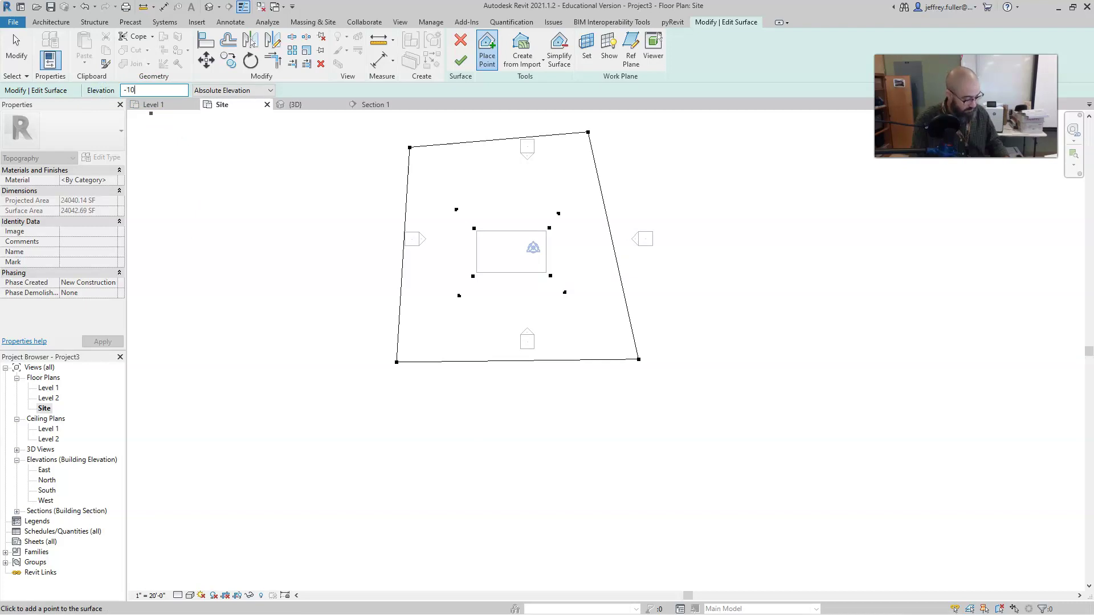
pyautogui.write("-10'")
pyautogui.press('Return')
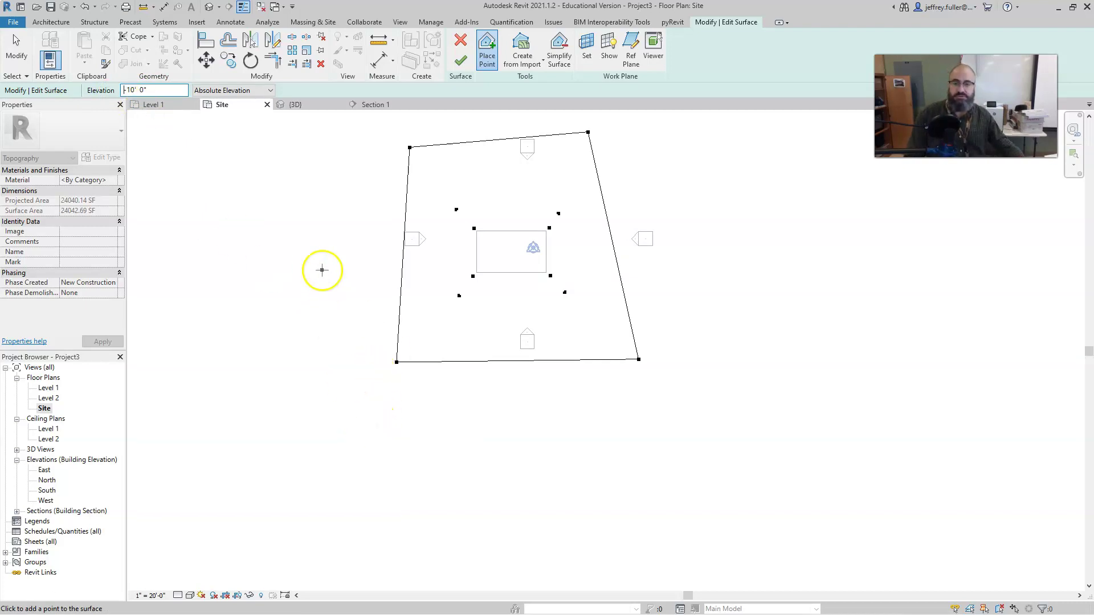
pyautogui.click(367, 425)
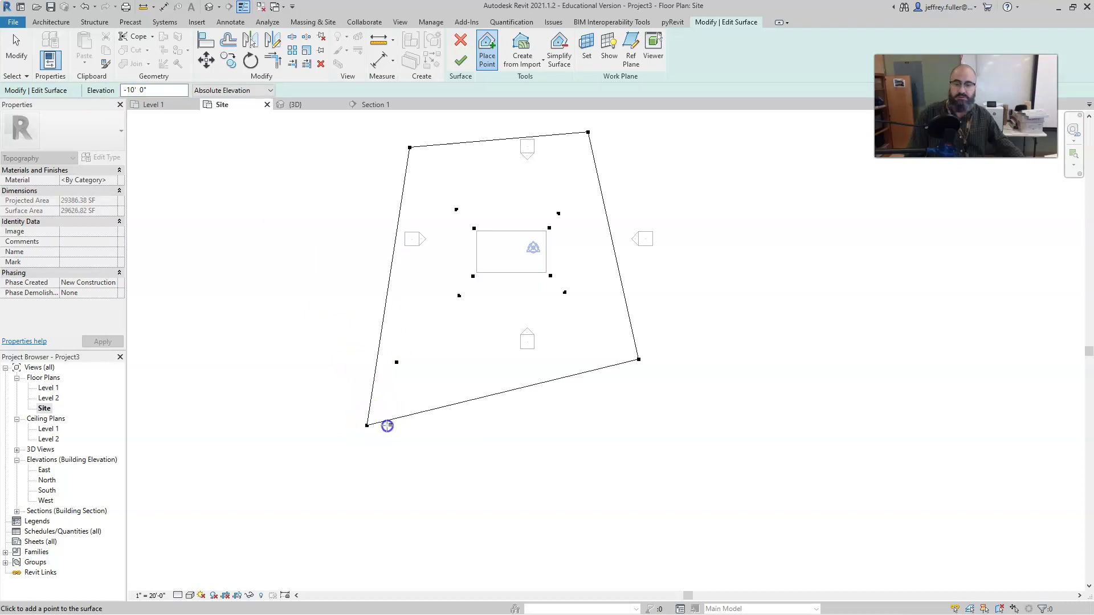
pyautogui.click(532, 438)
pyautogui.click(699, 437)
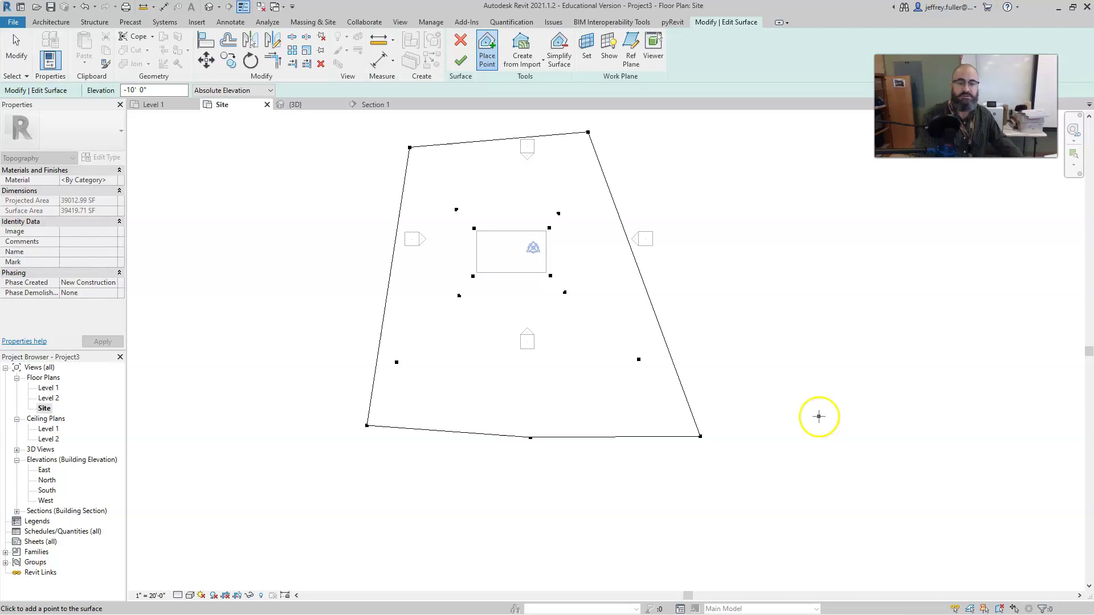
pyautogui.click(460, 60)
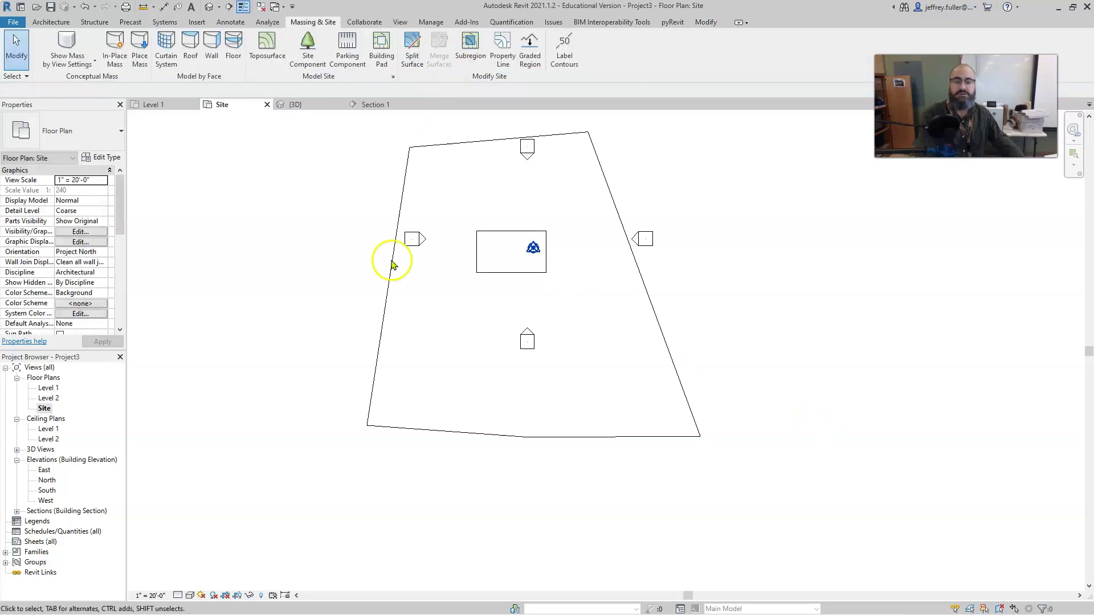
# - Return to the Section 1 view and examine how the ground slopes on both sides of the floor down to the extended edge
pyautogui.scroll(-1, 334, 339)
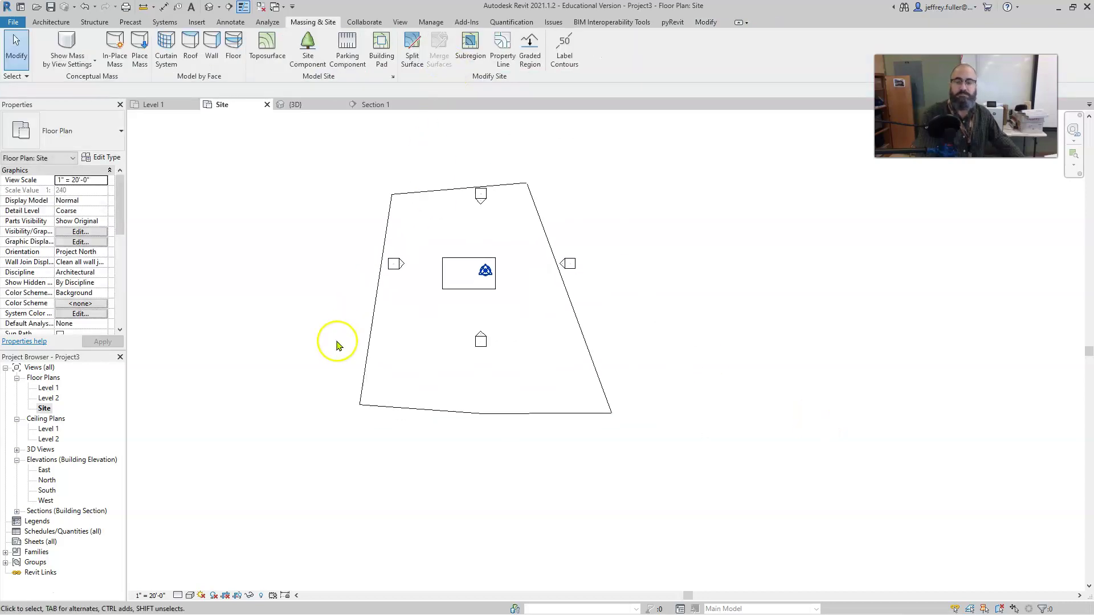
pyautogui.doubleClick(47, 388)
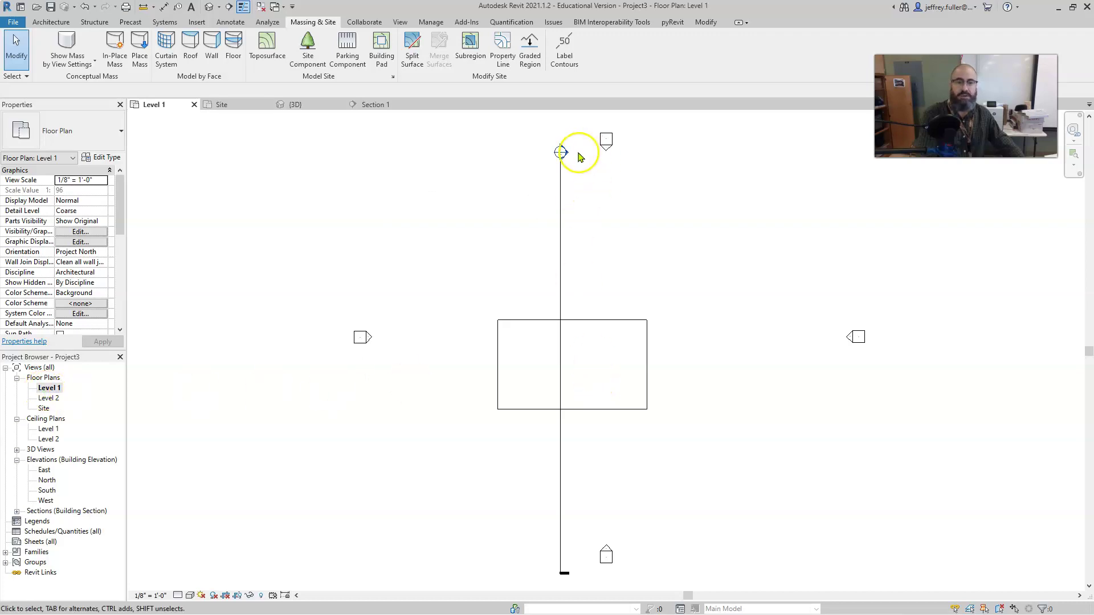
pyautogui.click(360, 104)
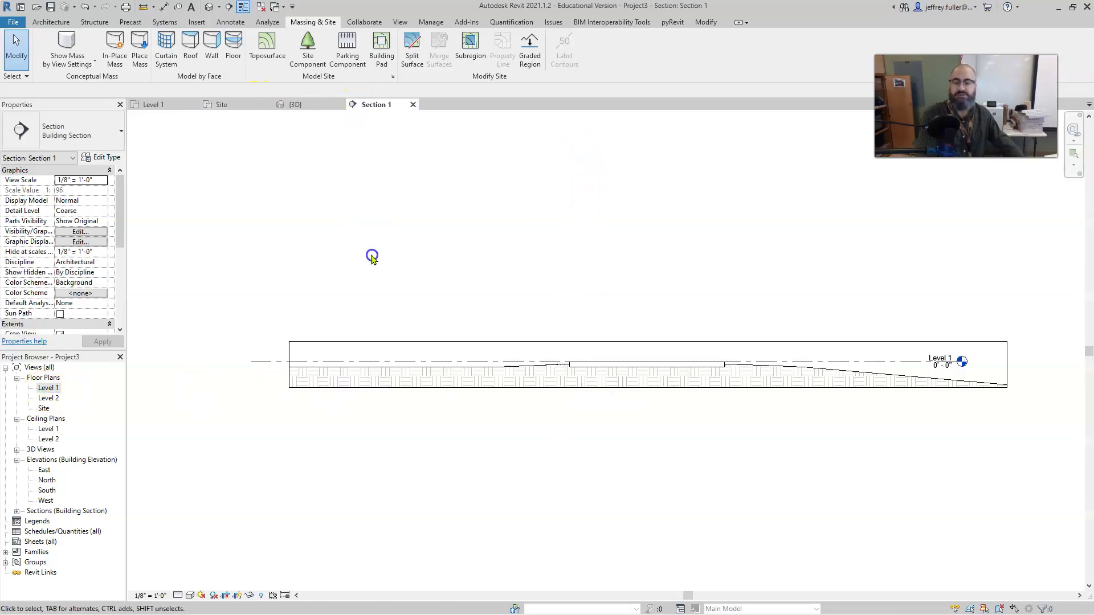
pyautogui.scroll(-1, 372, 256)
pyautogui.moveTo(383, 279); pyautogui.dragTo(205, 273, button='middle')
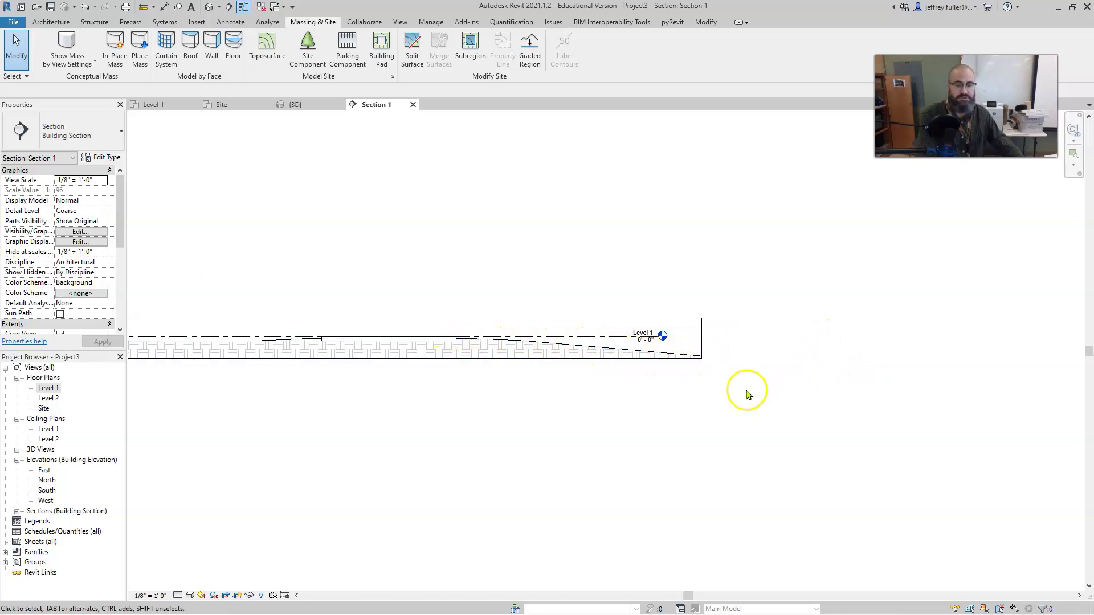
pyautogui.moveTo(748, 394); pyautogui.dragTo(806, 366, button='middle')
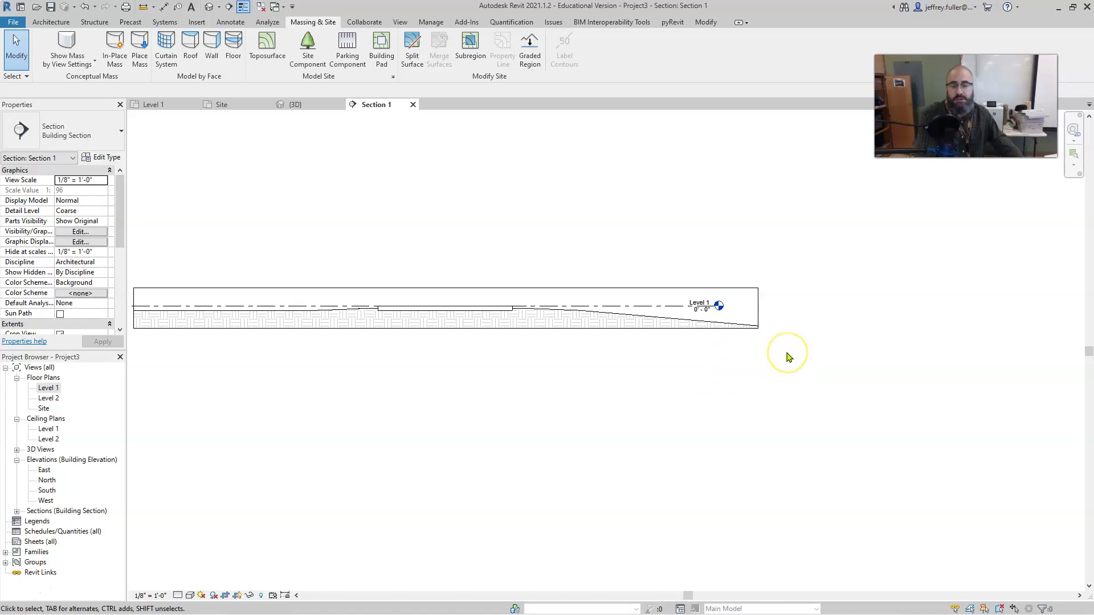
pyautogui.moveTo(593, 388); pyautogui.dragTo(678, 361, button='middle')
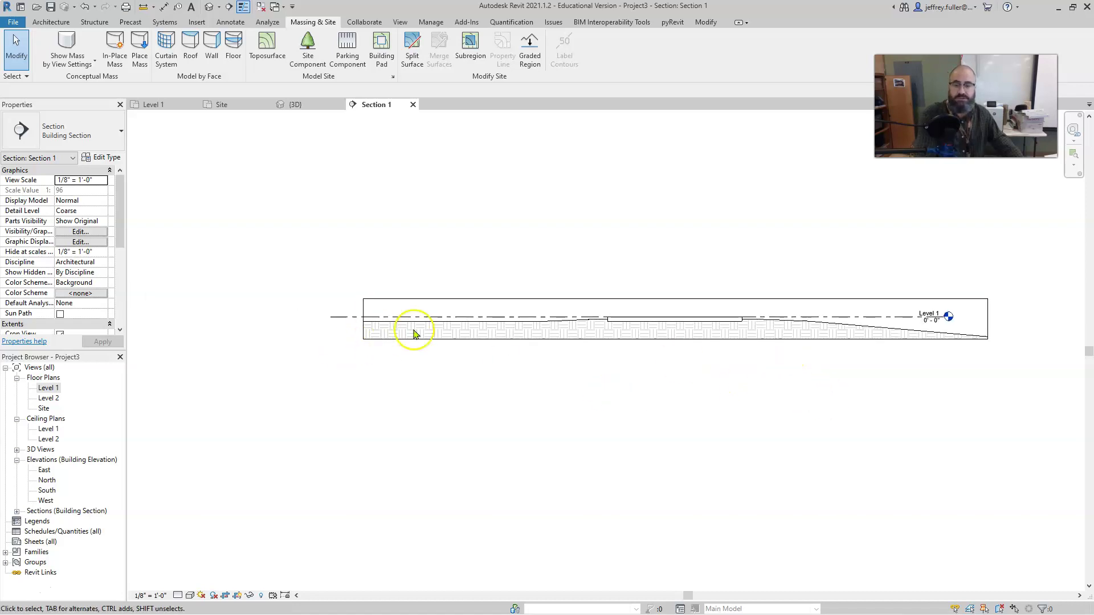
pyautogui.scroll(-2, 341, 367)
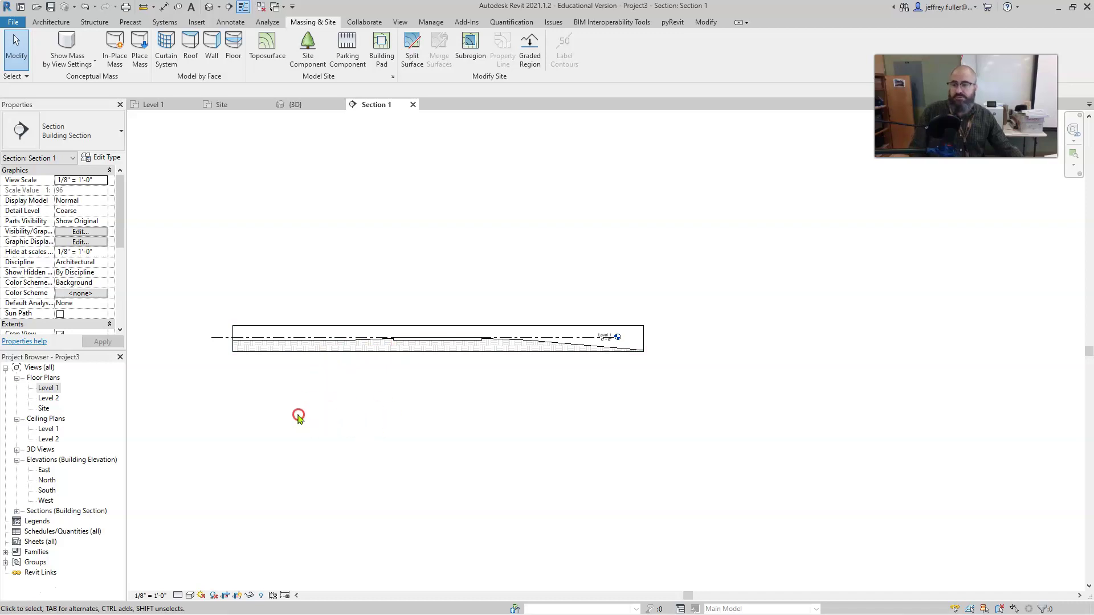
# - Edit the toposurface in the Site plan and set the southwest interior point's elevation to -5' 0"
pyautogui.doubleClick(44, 408)
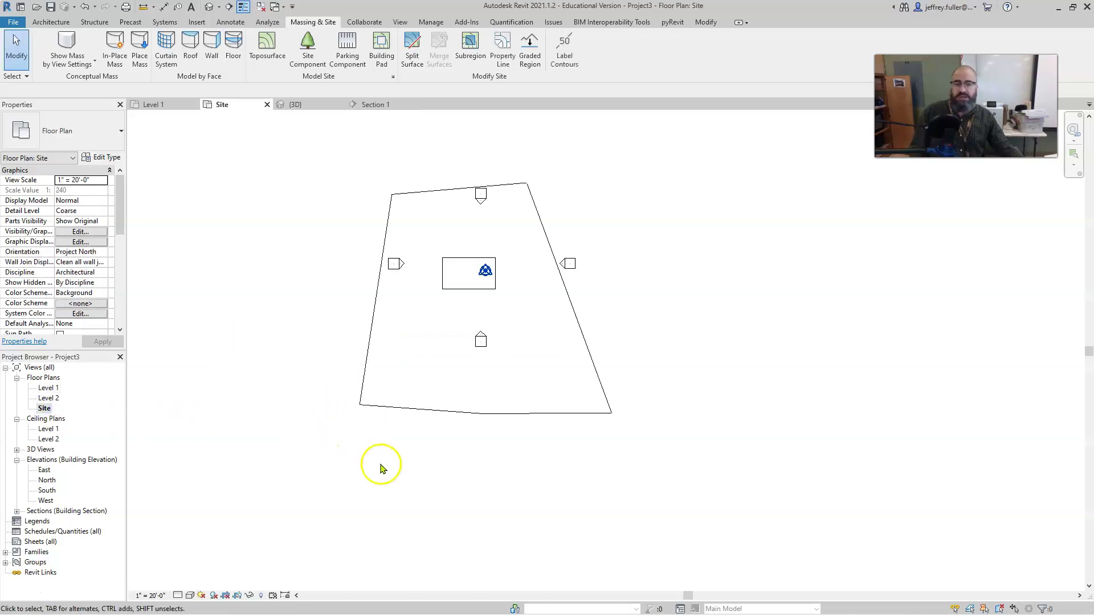
pyautogui.click(440, 412)
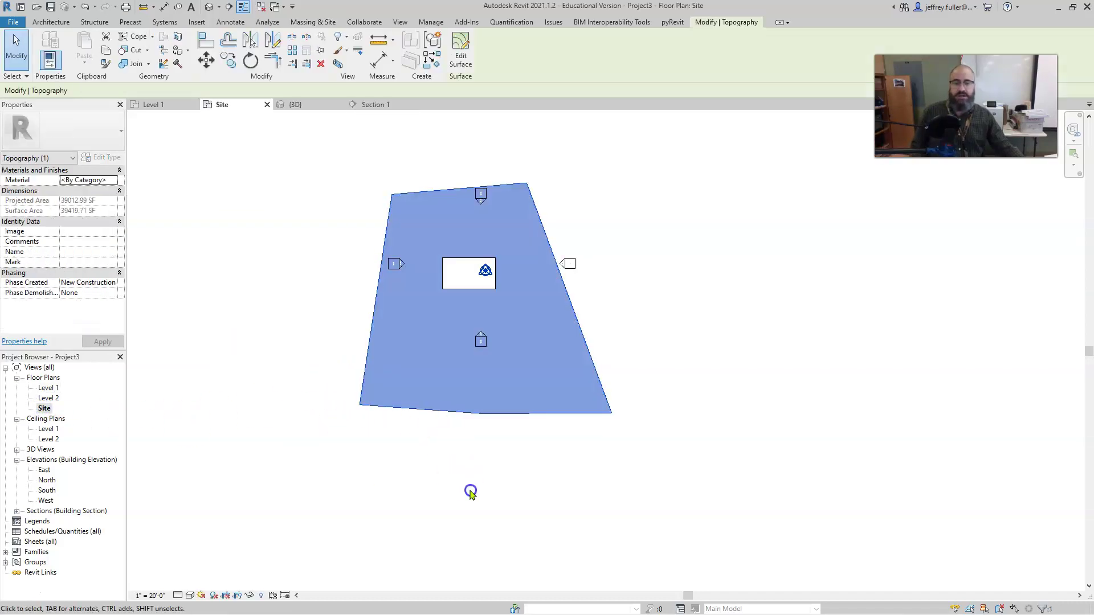
pyautogui.click(461, 49)
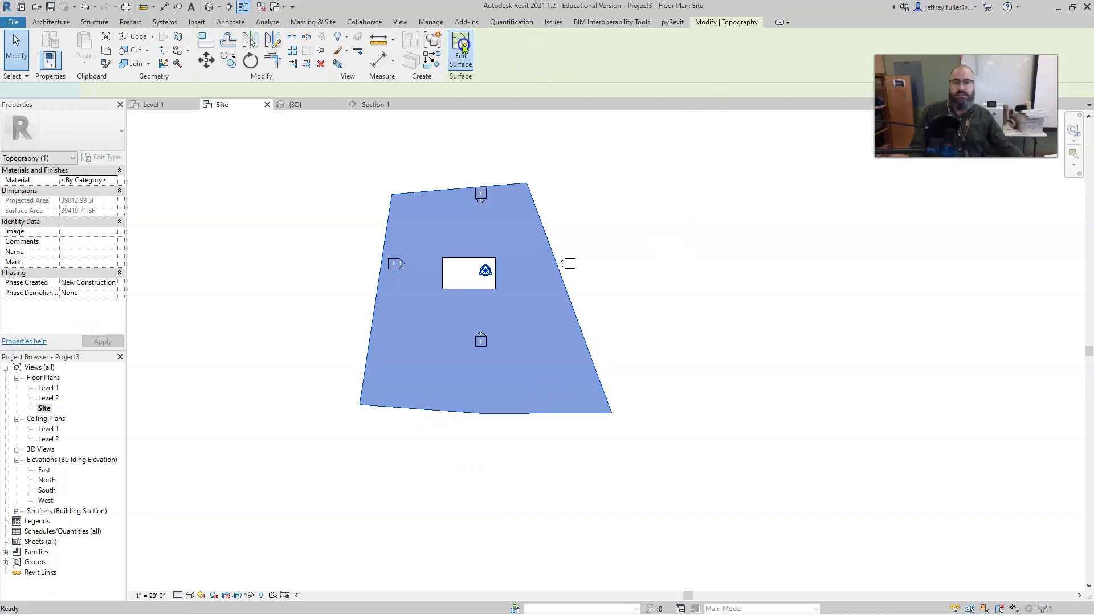
pyautogui.scroll(3, 450, 327)
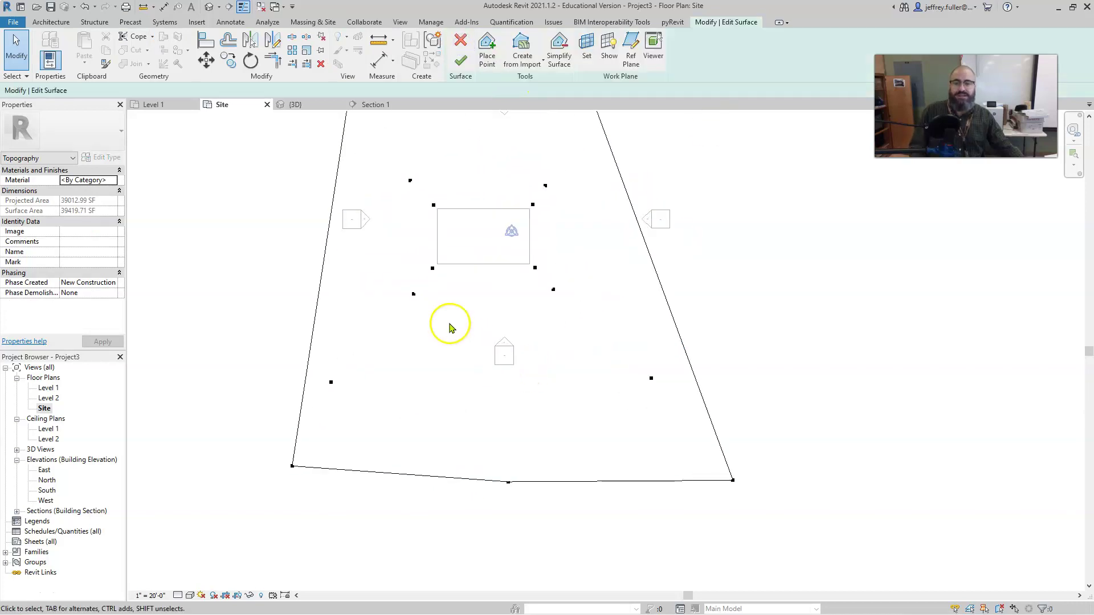
pyautogui.click(331, 384)
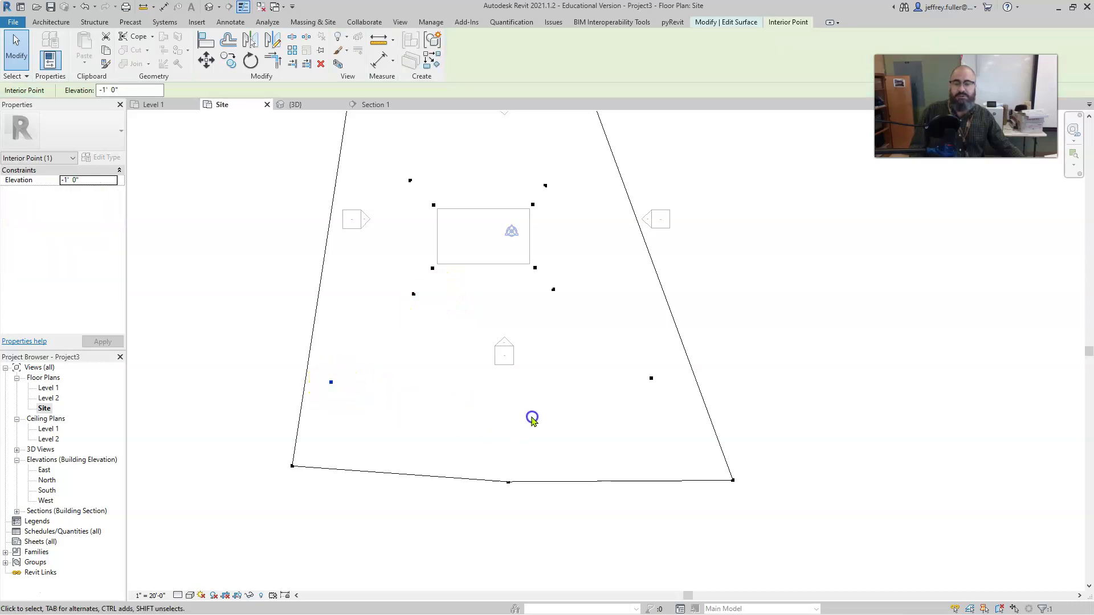
pyautogui.click(110, 89)
pyautogui.moveTo(121, 90); pyautogui.dragTo(58, 98)
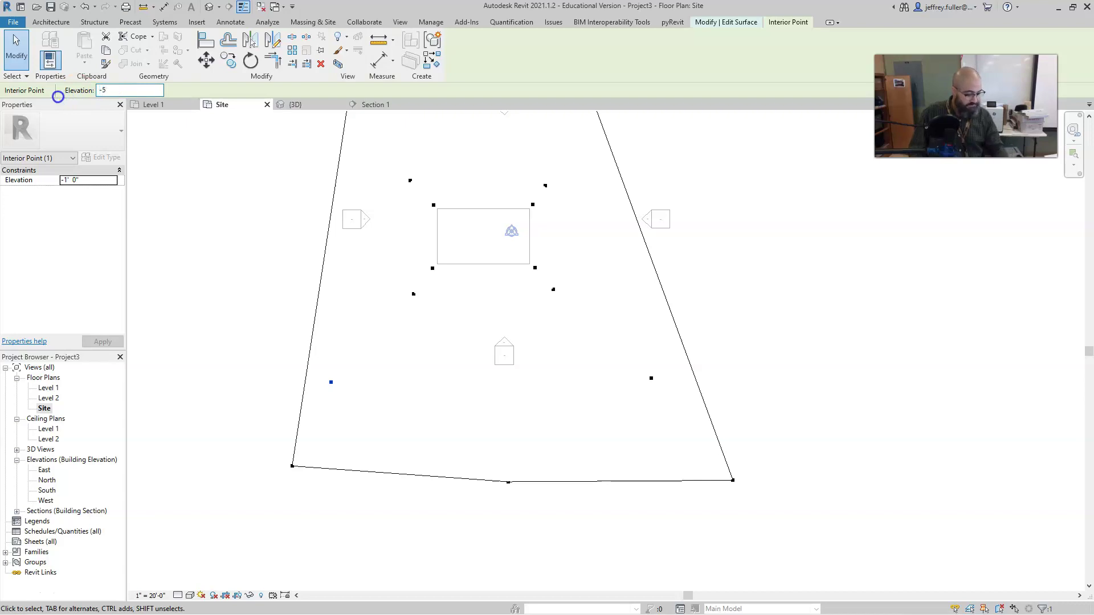
pyautogui.write("-5'")
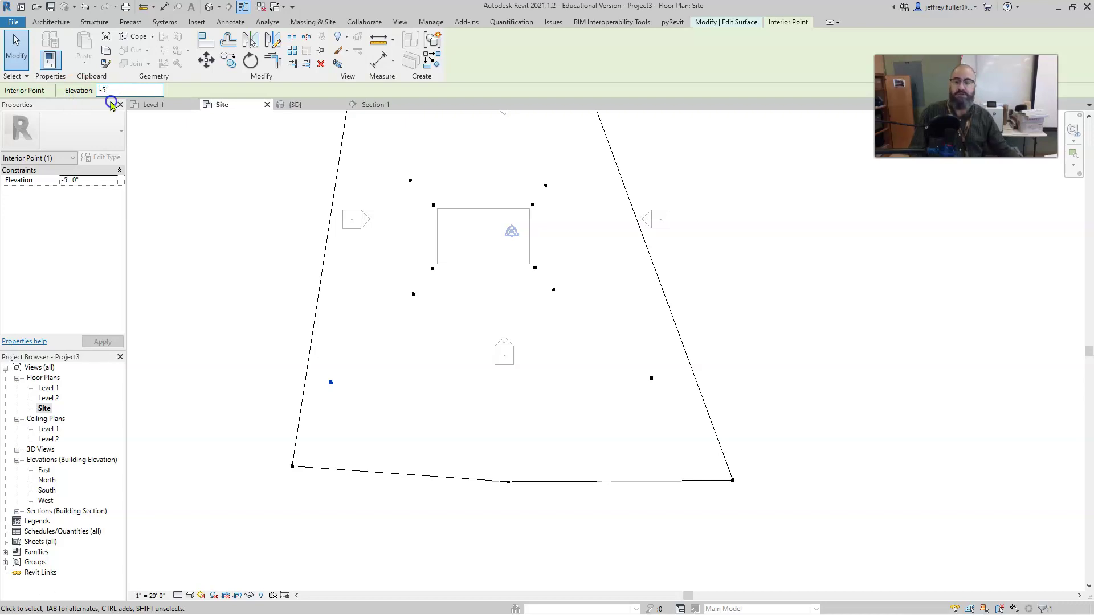
# - Set the southeast interior point's elevation to -5' 0" and finish the surface
pyautogui.click(651, 377)
pyautogui.moveTo(125, 90); pyautogui.dragTo(57, 91)
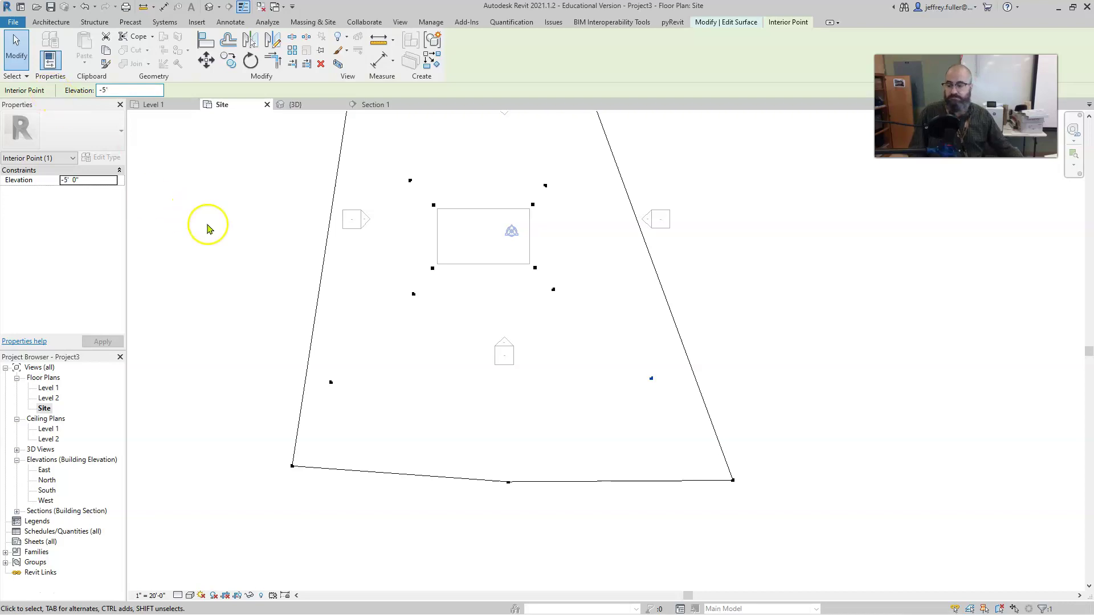
pyautogui.click(233, 259)
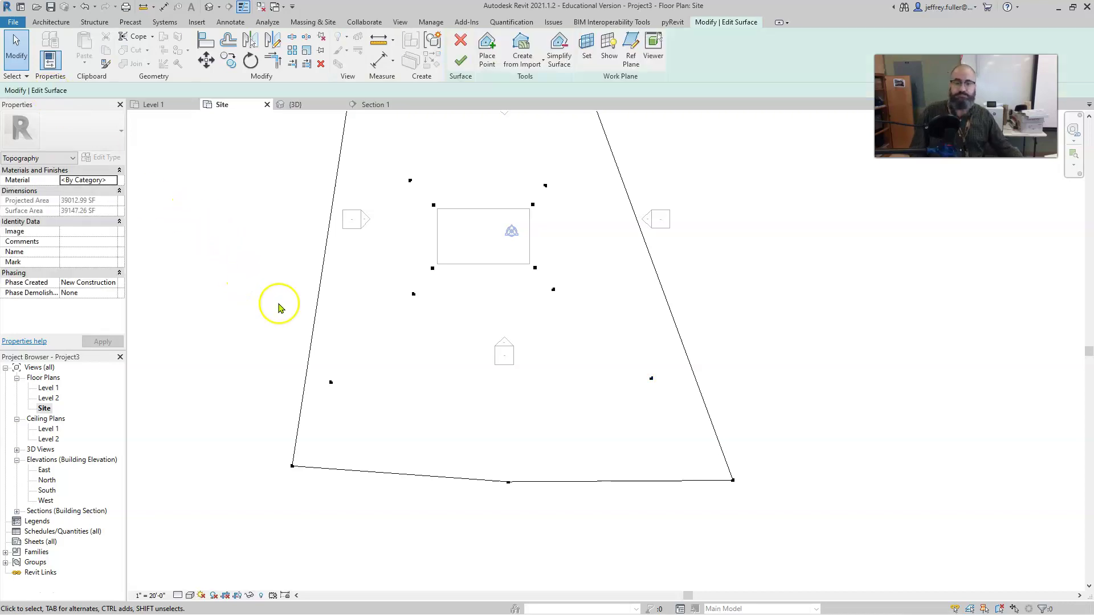
pyautogui.scroll(-2, 374, 340)
pyautogui.click(461, 59)
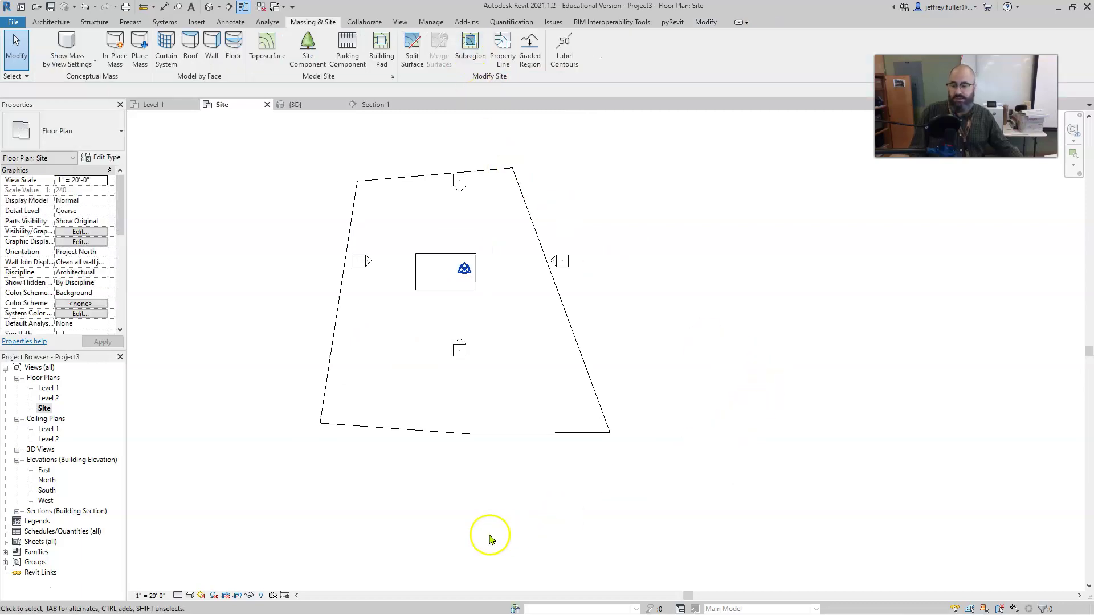
pyautogui.moveTo(347, 489); pyautogui.dragTo(384, 501, button='middle')
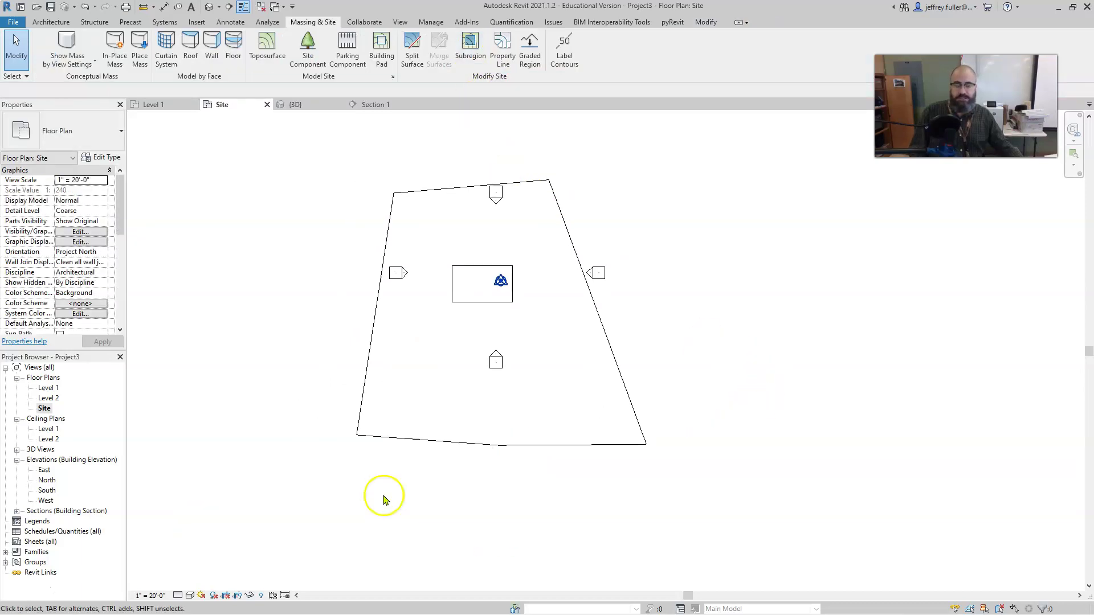